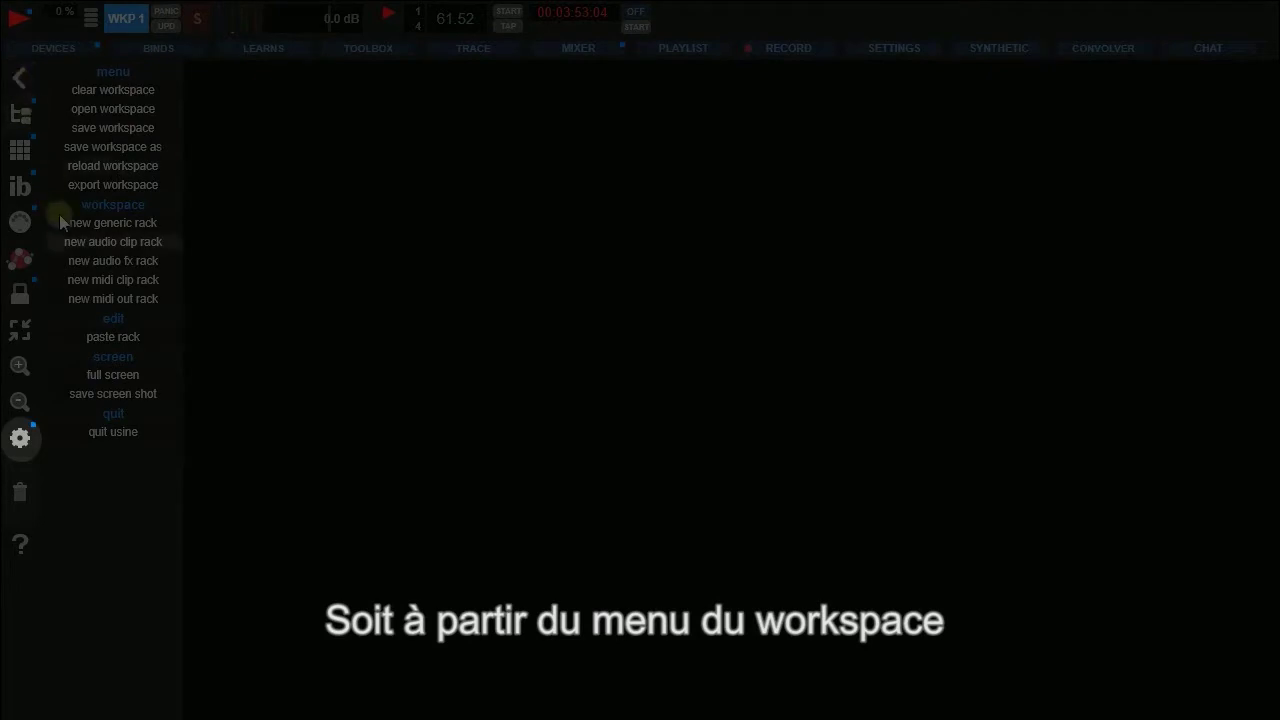
Open the plug-in folder setup and browse to C:\VST-PlugIns for VST folder 1, then cancel the folder selection.
left_click(20, 437)
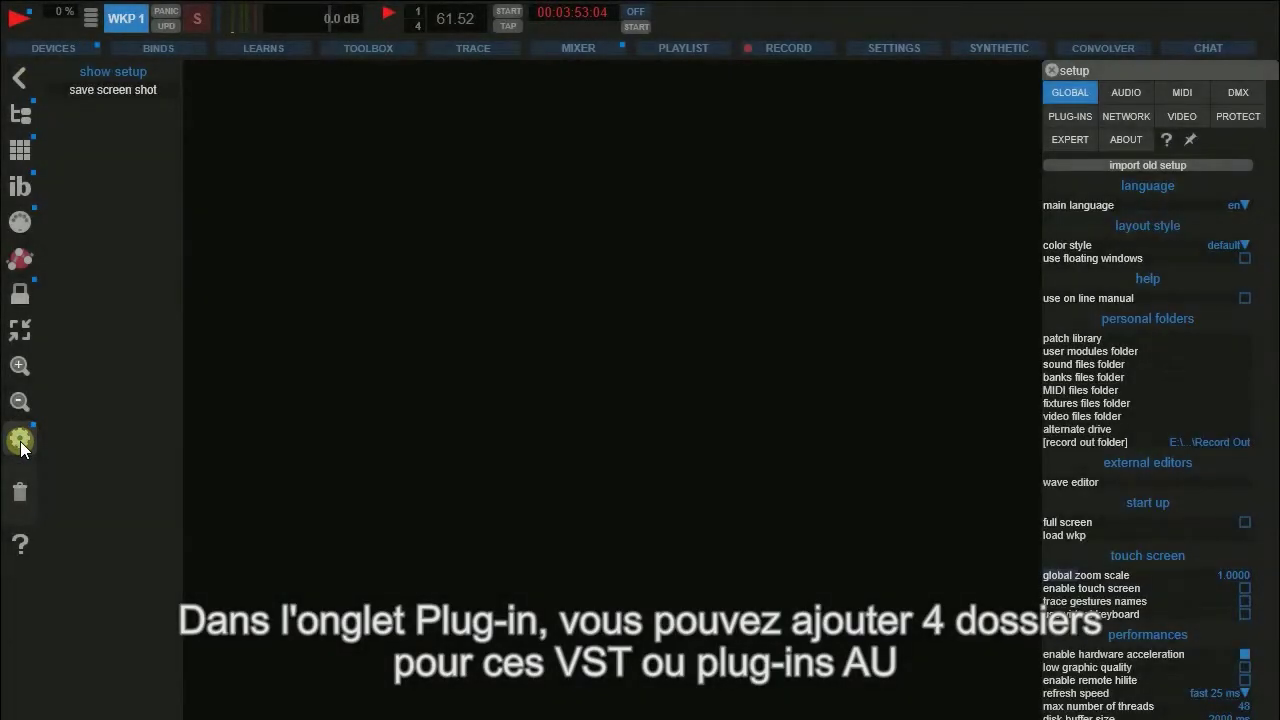
left_click(1072, 118)
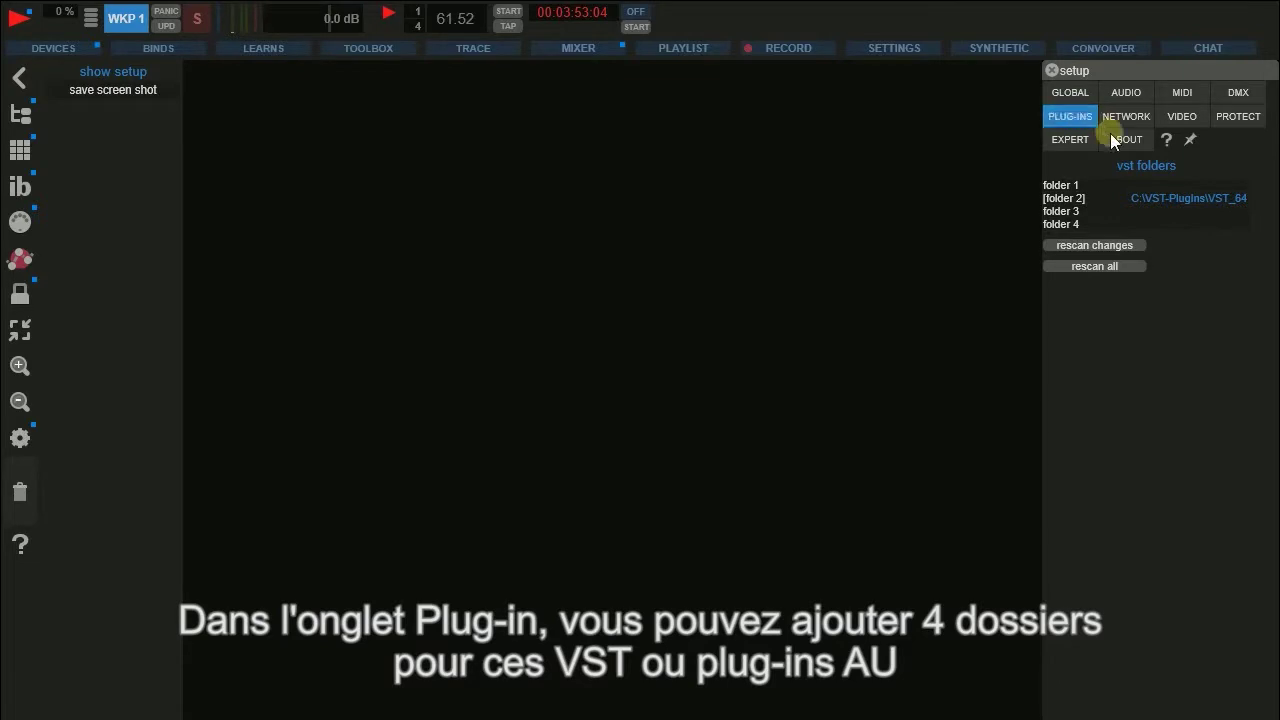
left_click(1150, 181)
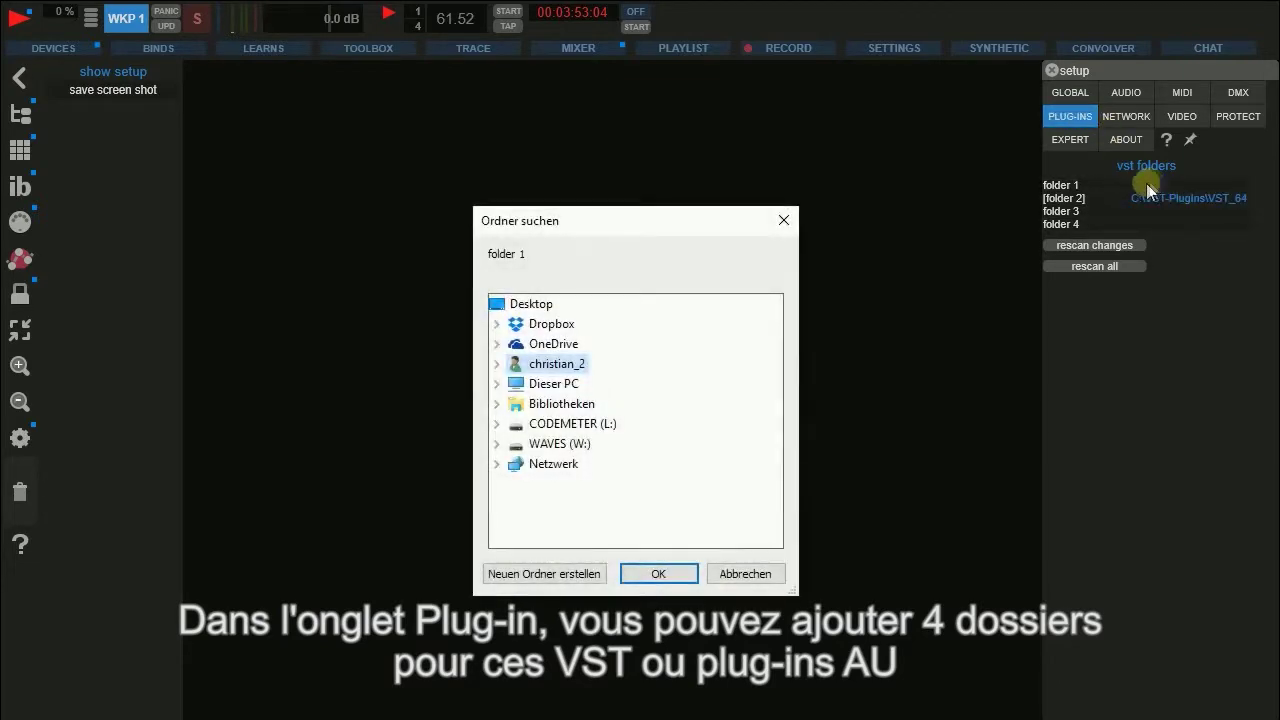
left_click(497, 384)
scroll(600, 420, "down", 2)
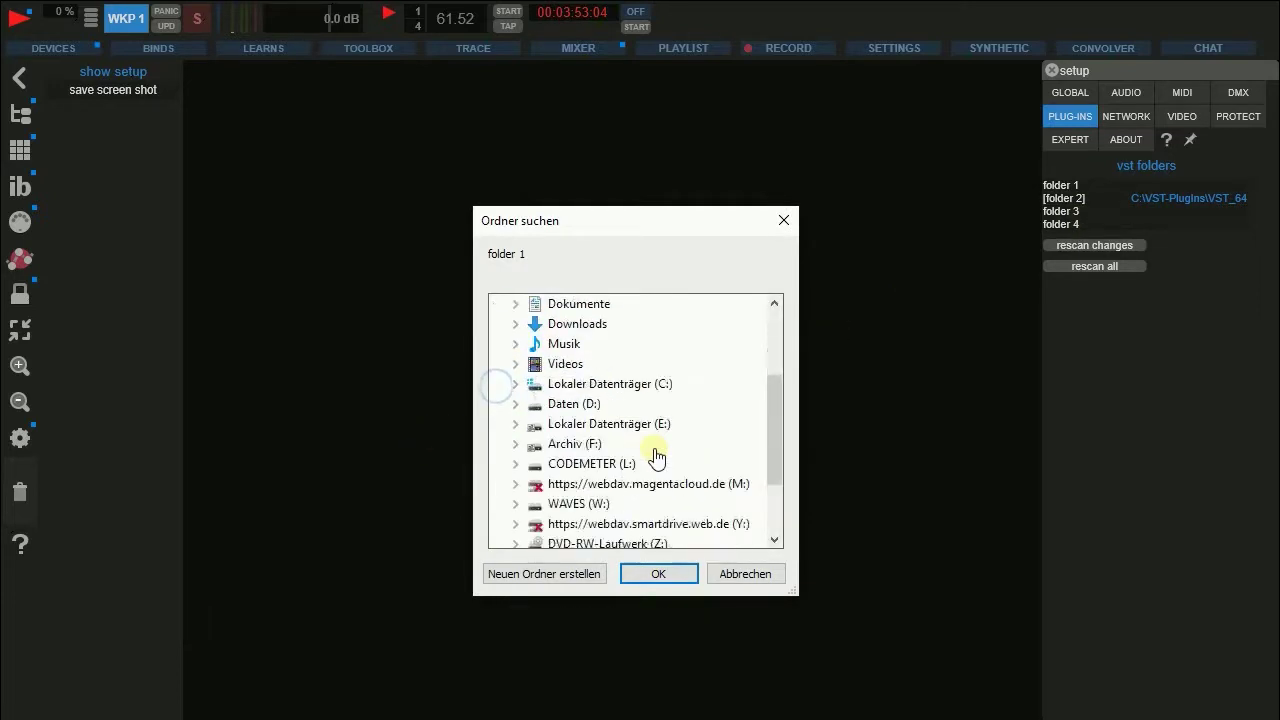
left_click(517, 325)
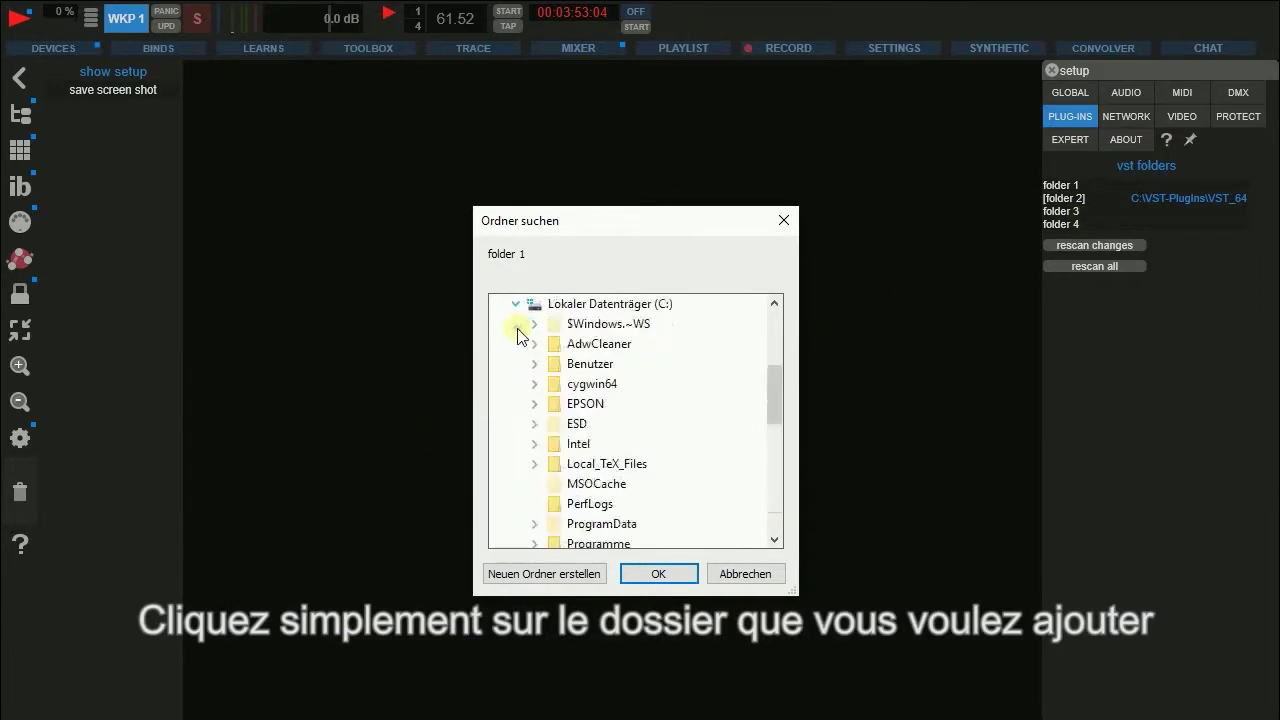
scroll(629, 423, "down", 5)
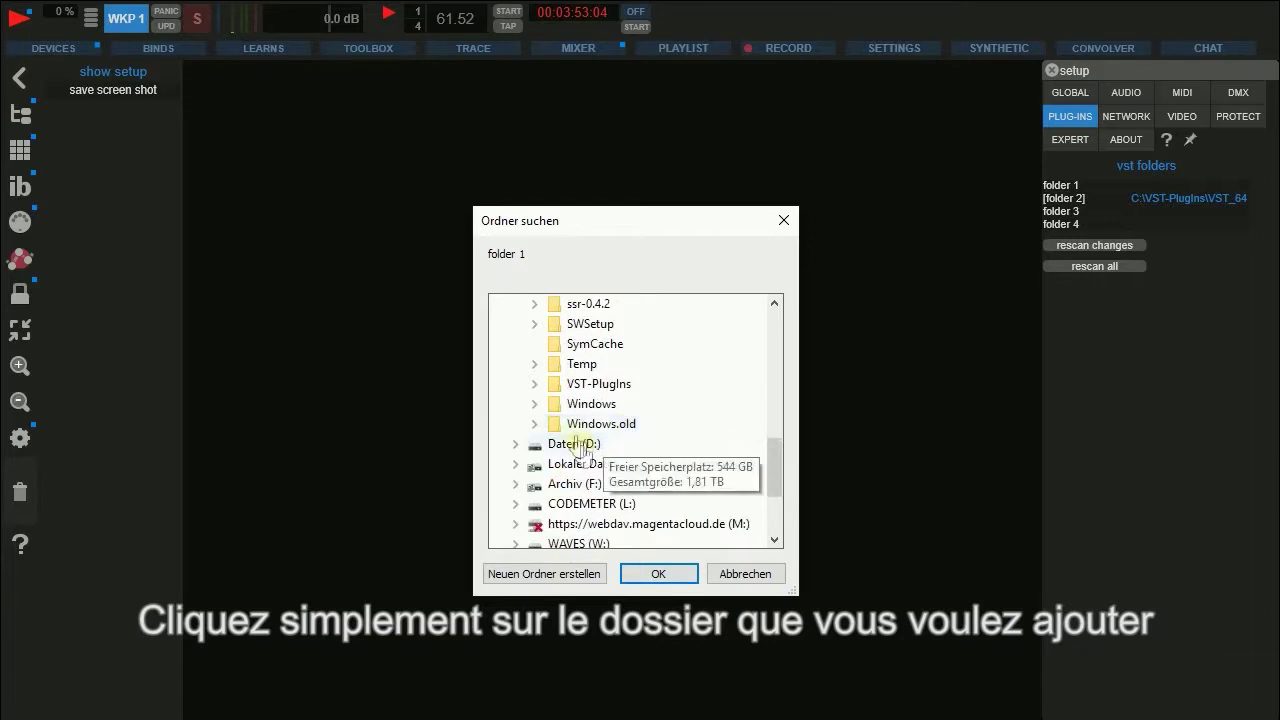
double_click(592, 386)
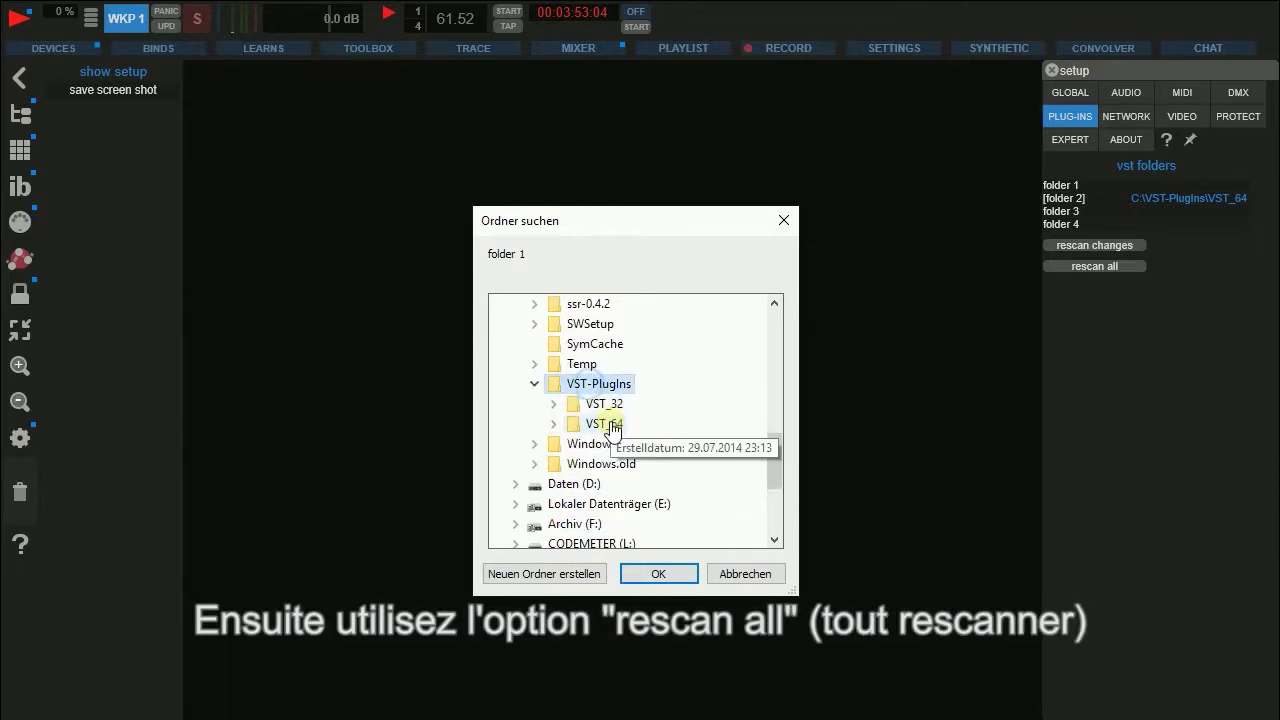
left_click(746, 575)
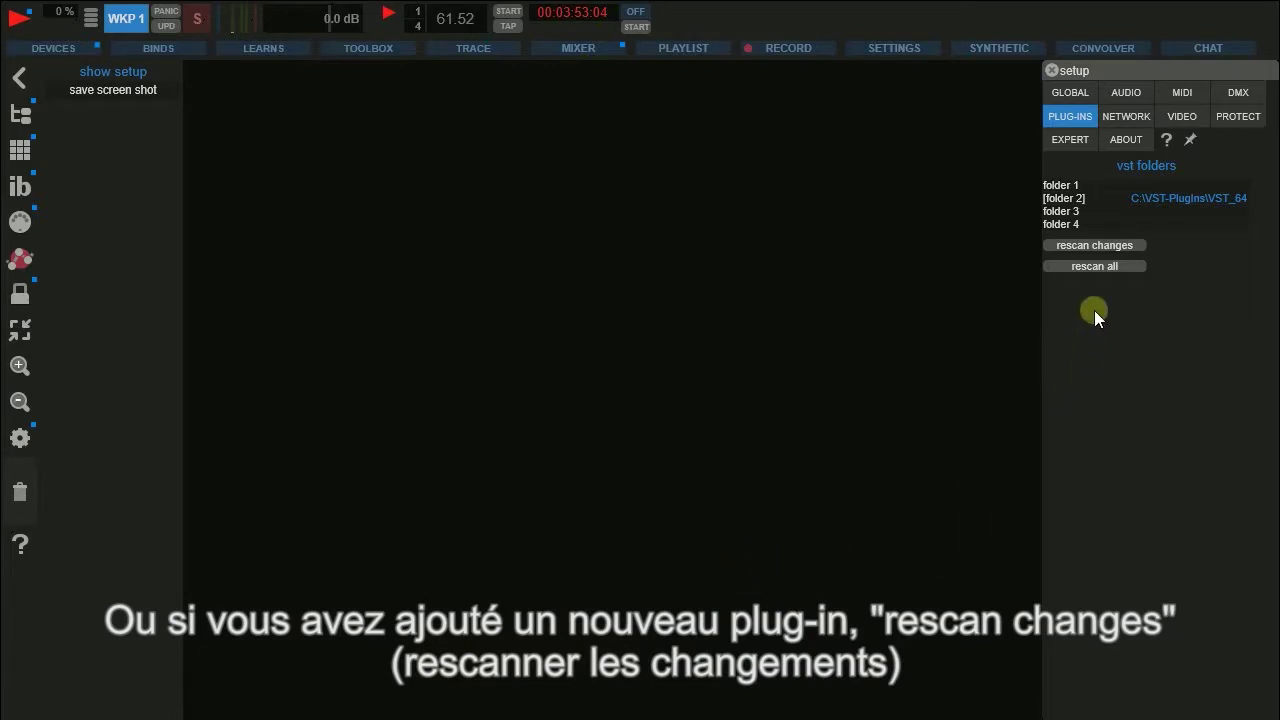
Request a rescan for plug-in changes, cancel it, and close the setup.
left_click(1110, 245)
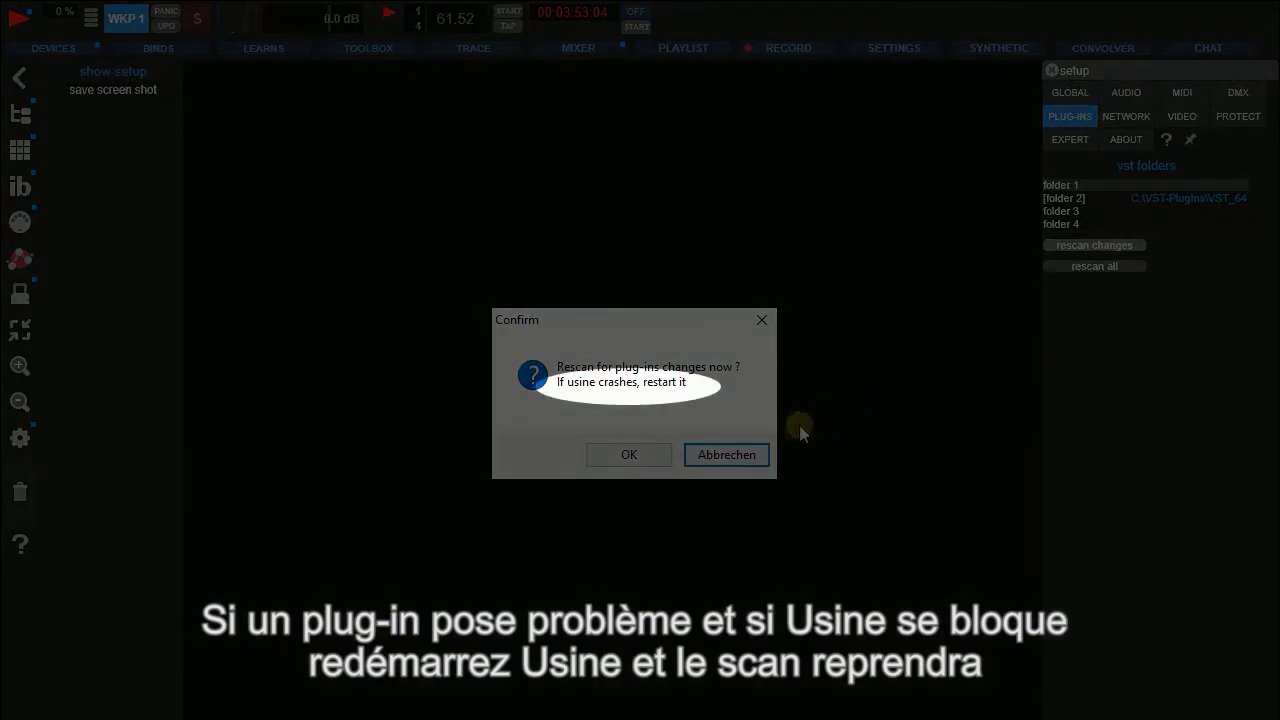
left_click(741, 456)
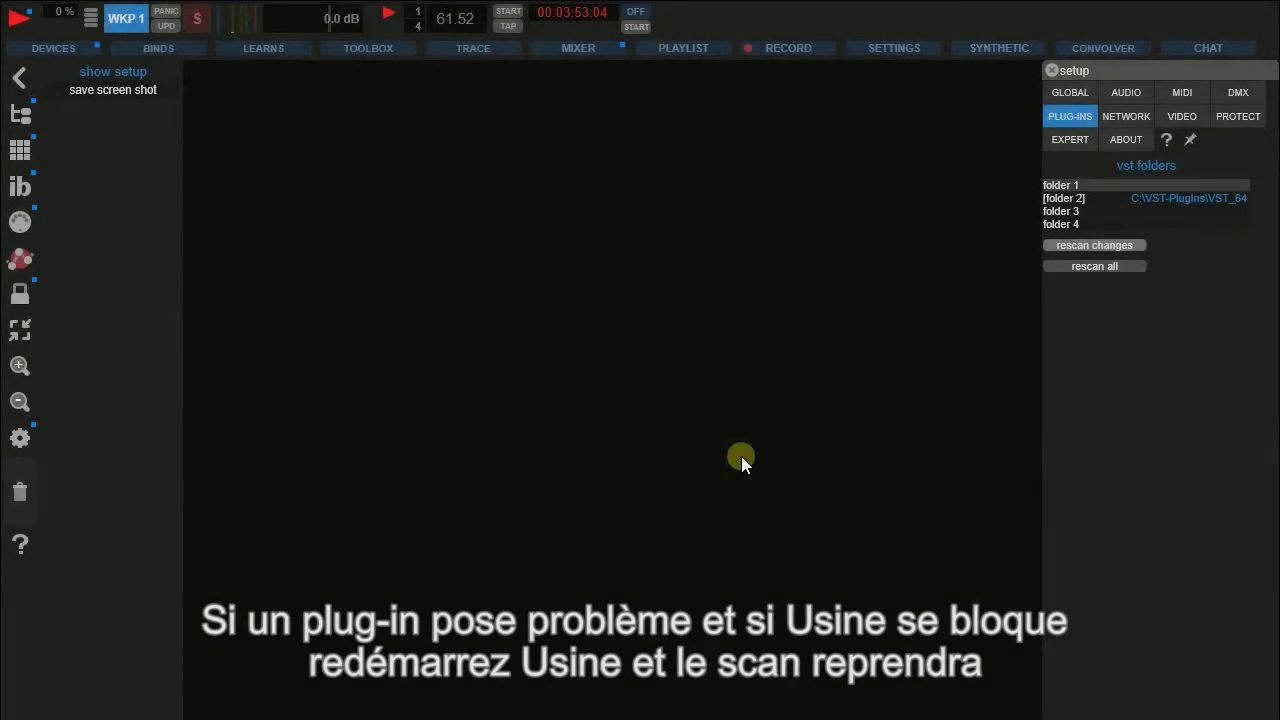
left_click(1051, 70)
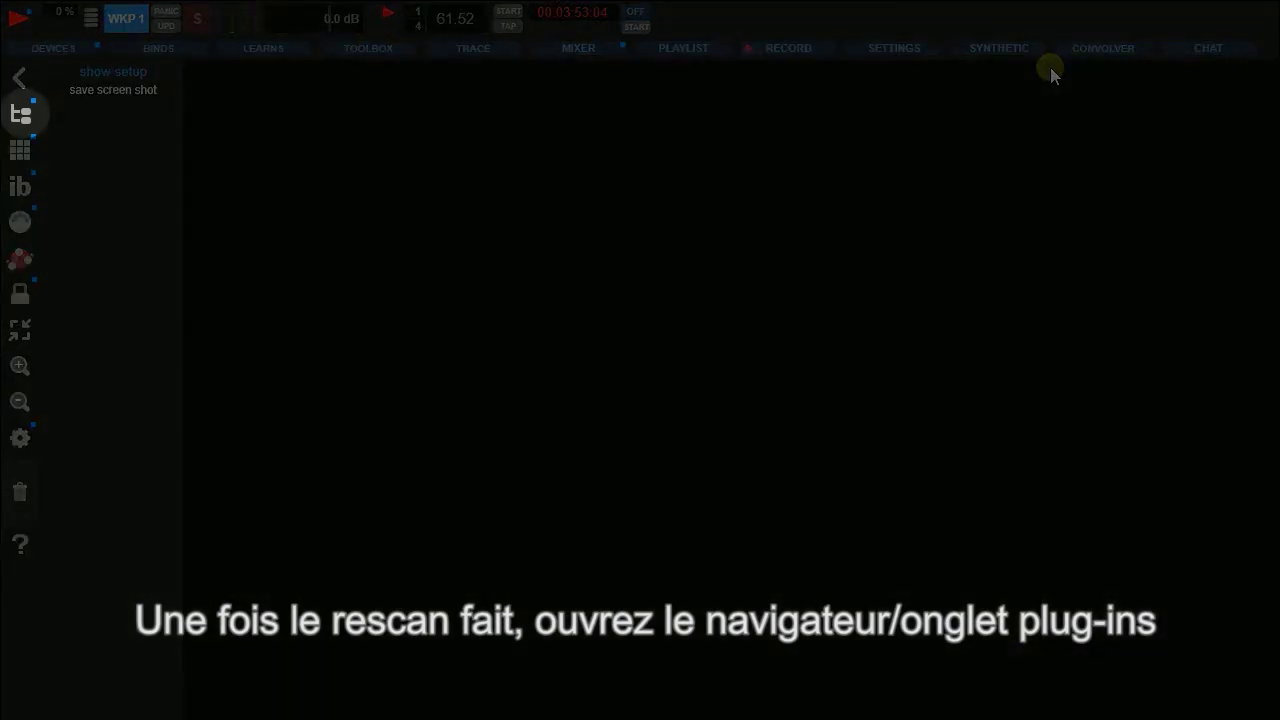
Open the browser and look through its list of available VST plug-ins.
key("ctrl+b")
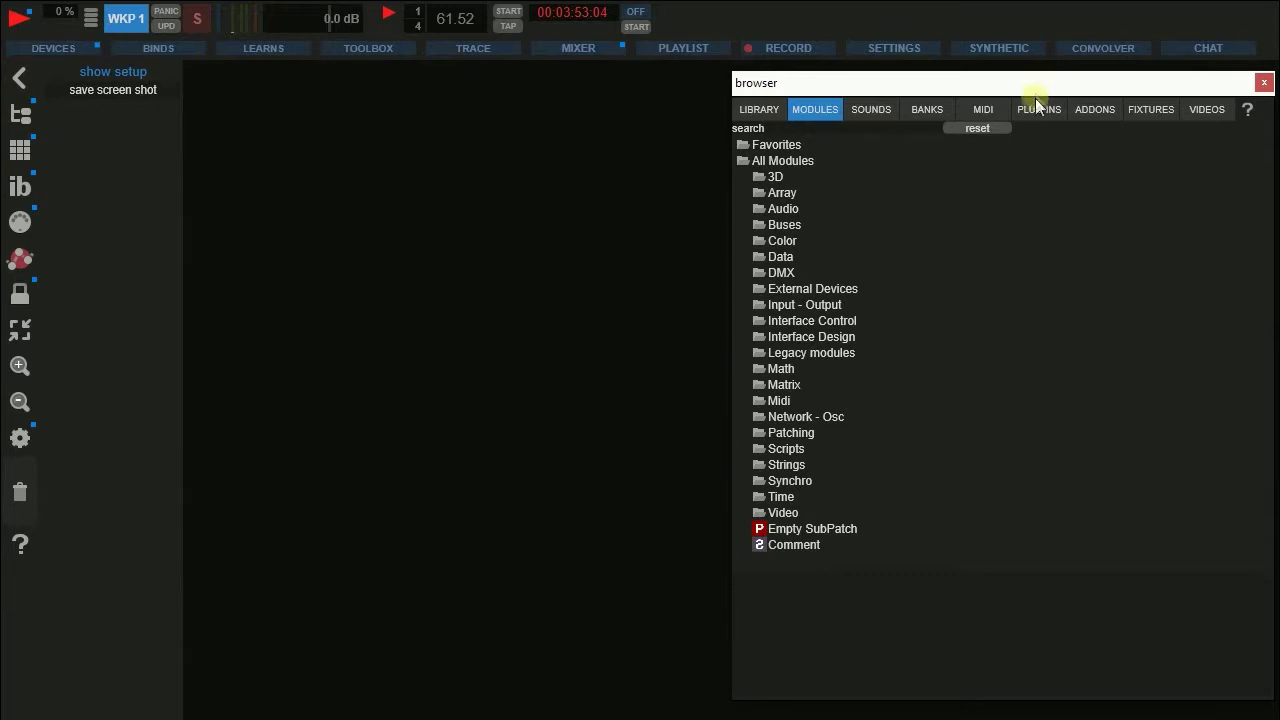
left_click(1036, 111)
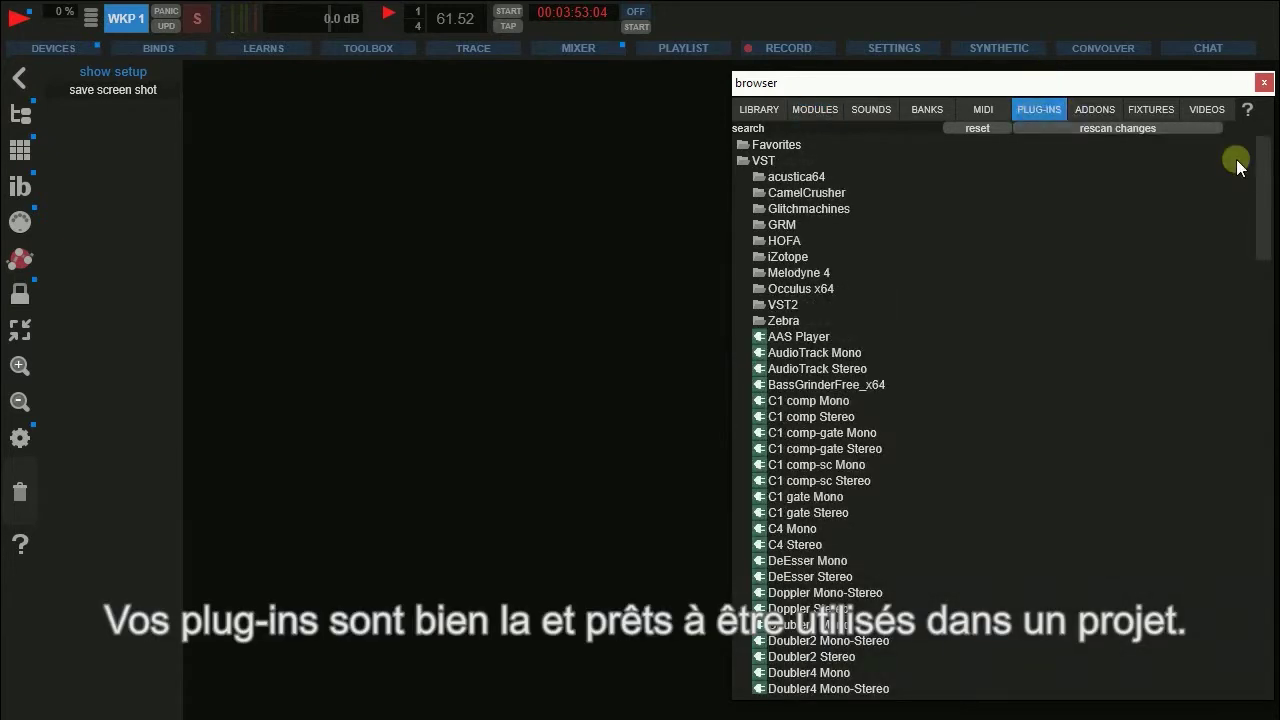
mouse_move(1265, 185)
left_mouse_down()
mouse_move(1250, 449)
mouse_move(1262, 160)
left_mouse_up()
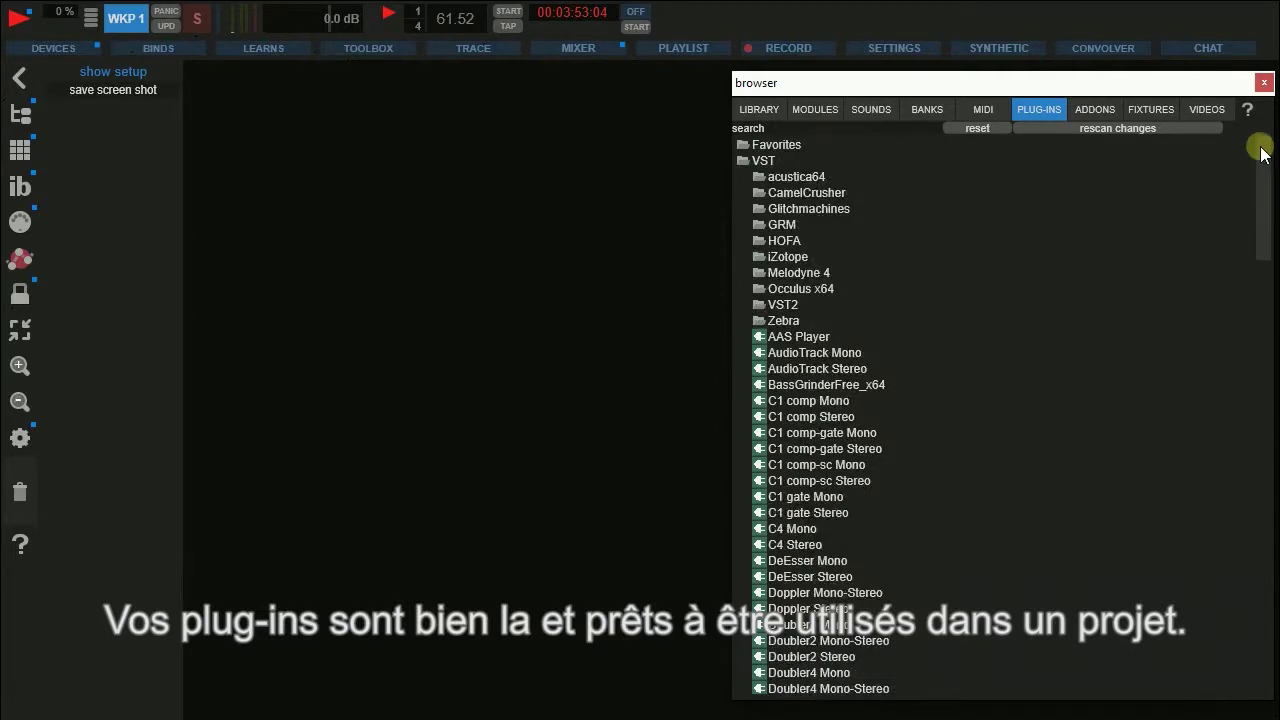
Add femal piece.wav from the Usine Sounds Various/Voice folder to the workspace in a new rack as a Normal Sampler.
left_click(872, 111)
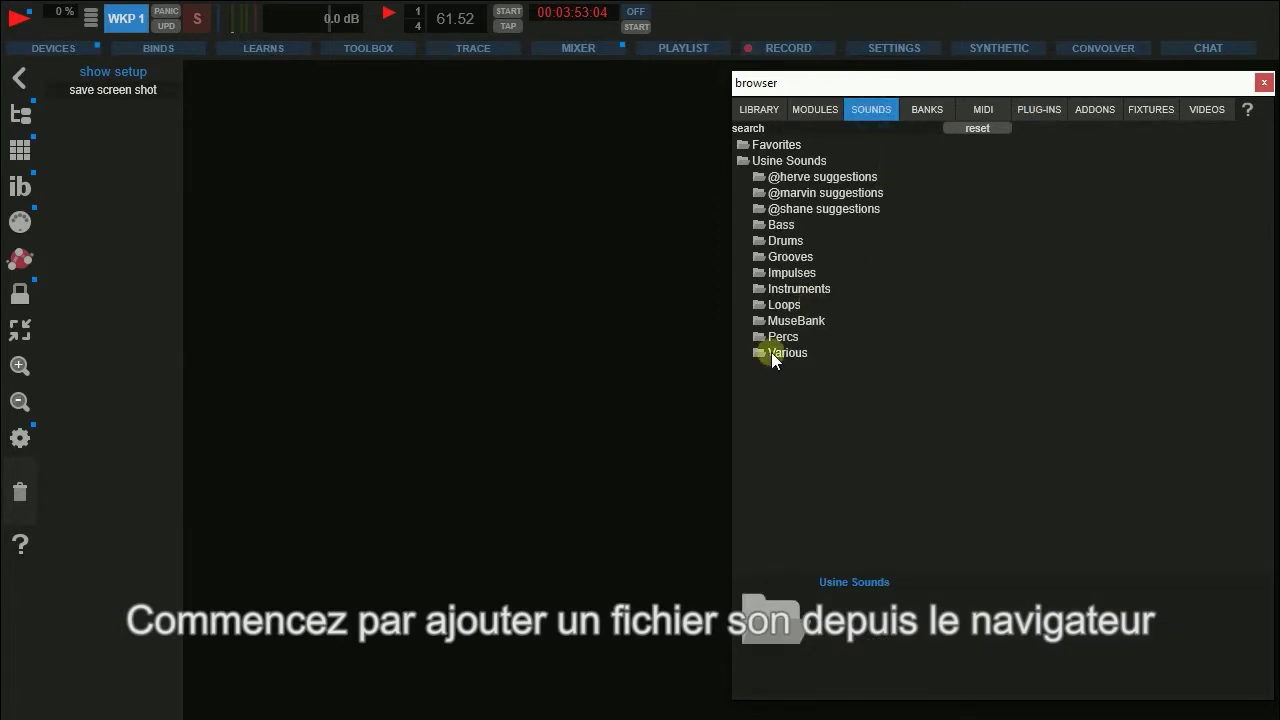
left_click(774, 353)
left_click(801, 483)
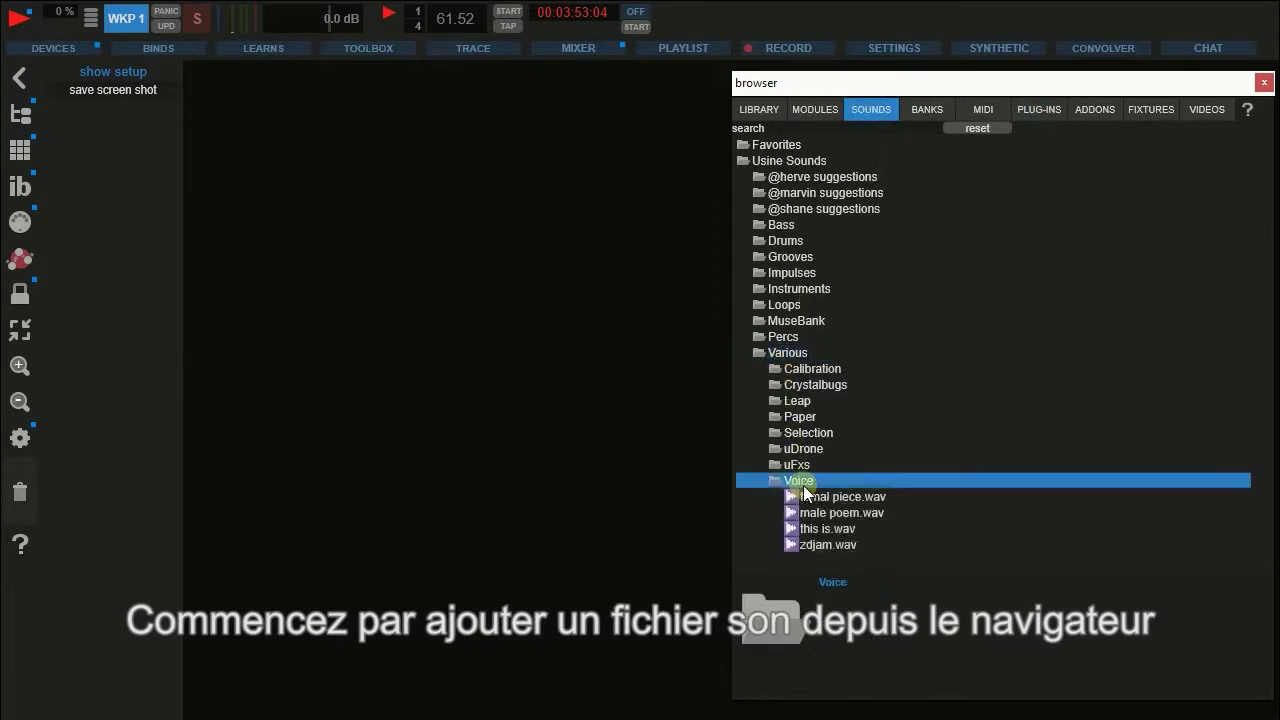
left_click_drag(829, 498, 304, 203)
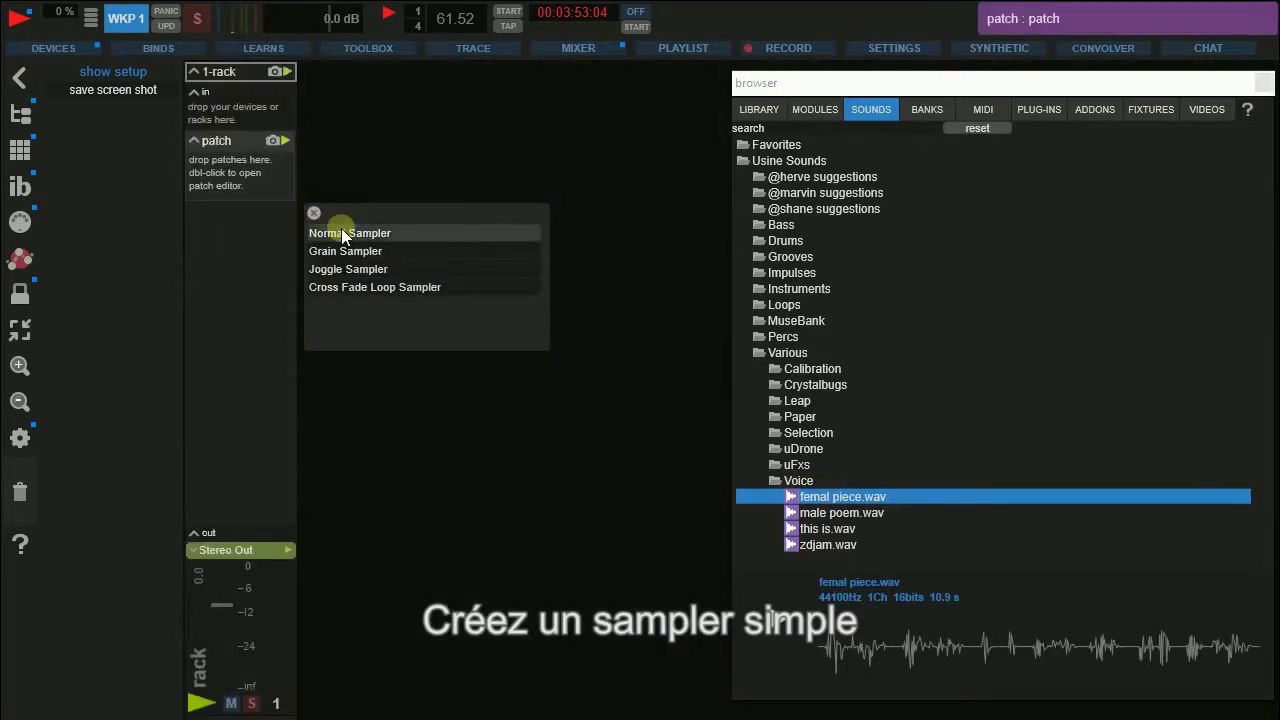
left_click(415, 237)
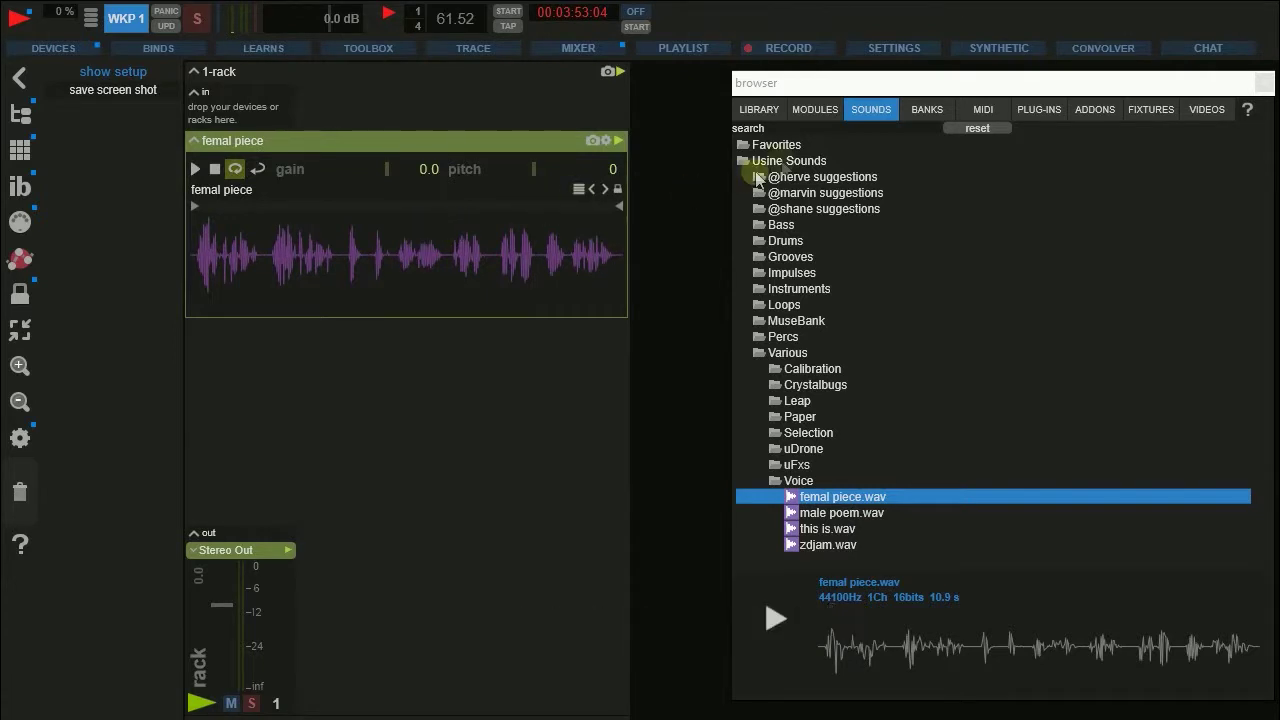
Add the H-Delay Mono-Stereo plug-in below the sampler in the rack, using the option Clear patch and open Plug-in.
left_click(1028, 108)
scroll(1004, 311, "down", 4)
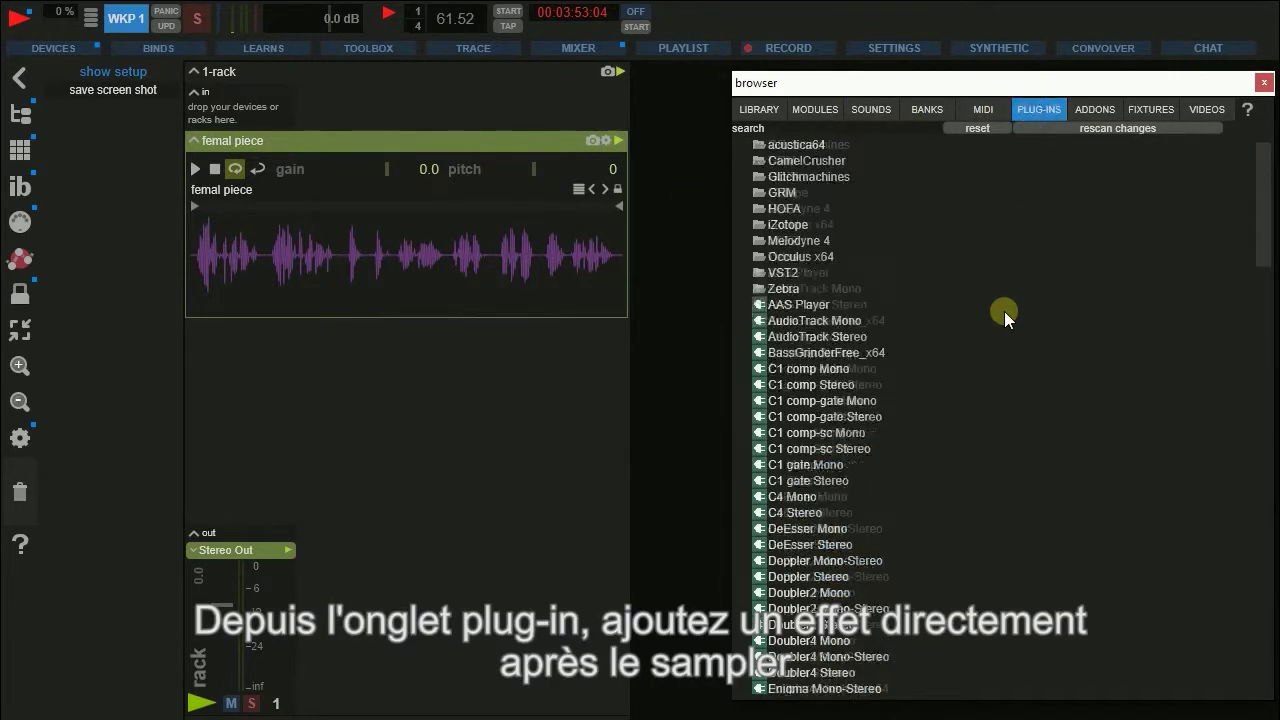
scroll(1017, 355, "down", 7)
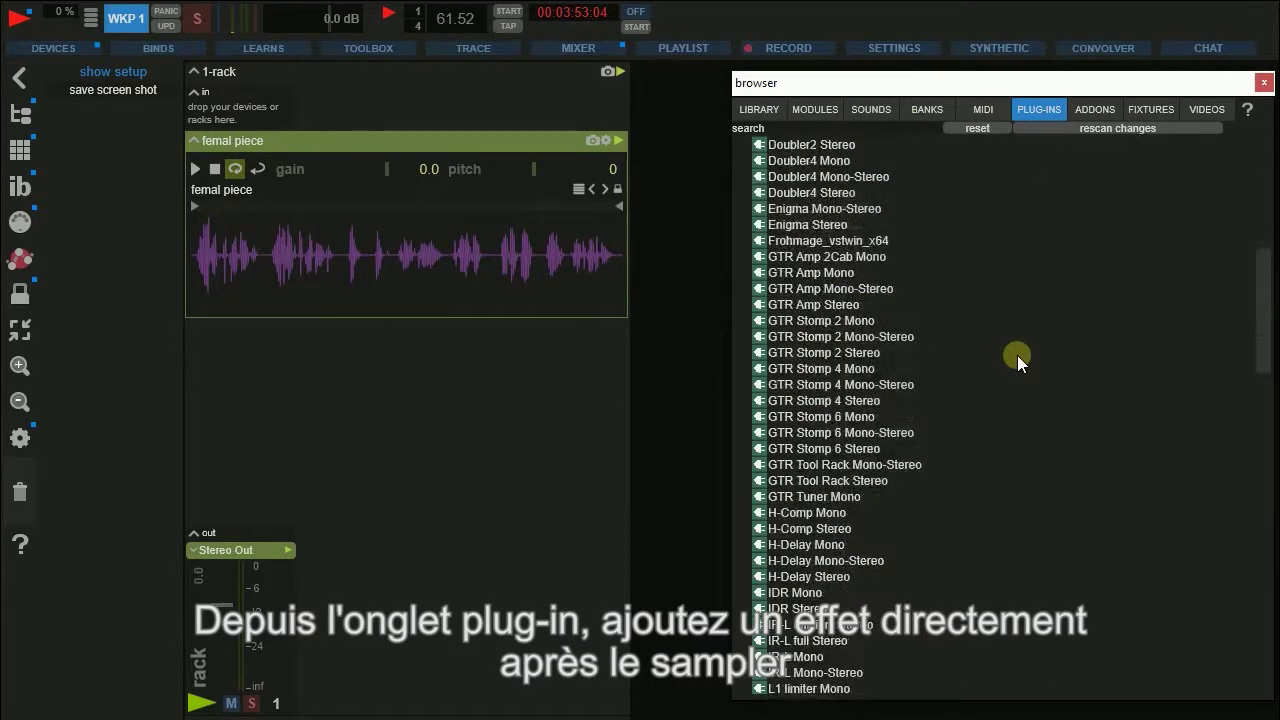
scroll(1006, 485, "down", 3)
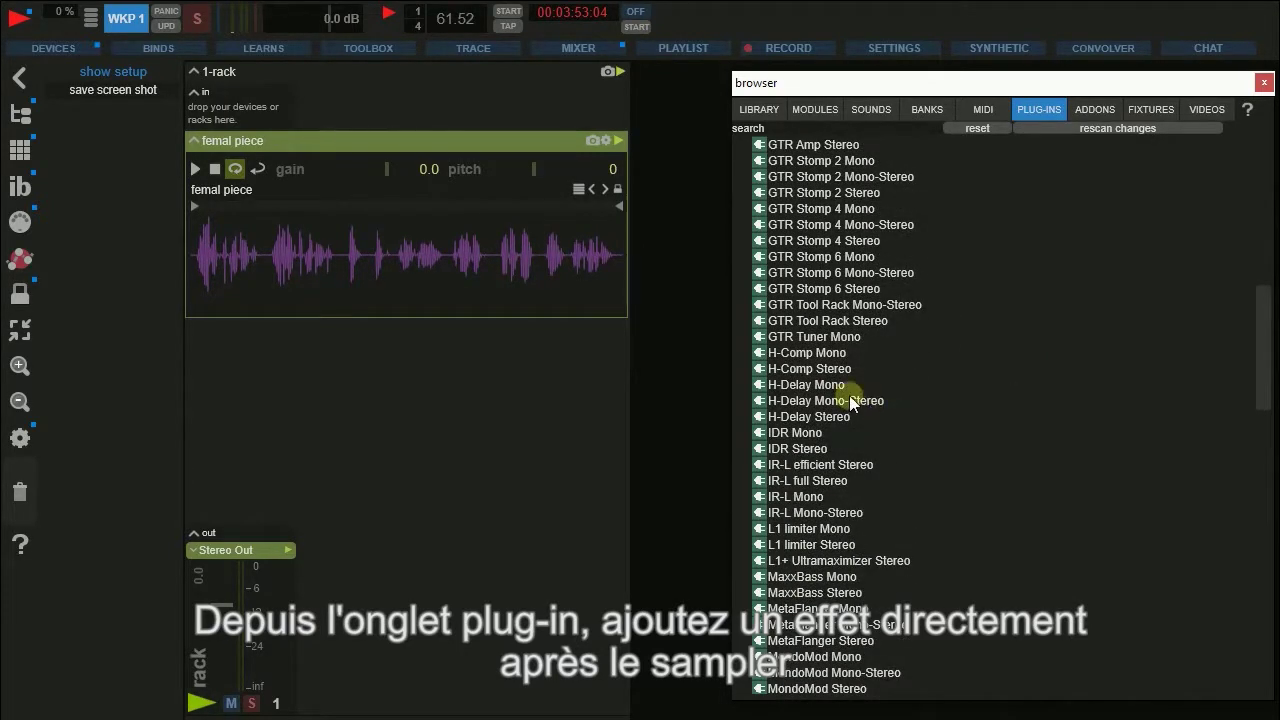
left_click_drag(849, 398, 345, 403)
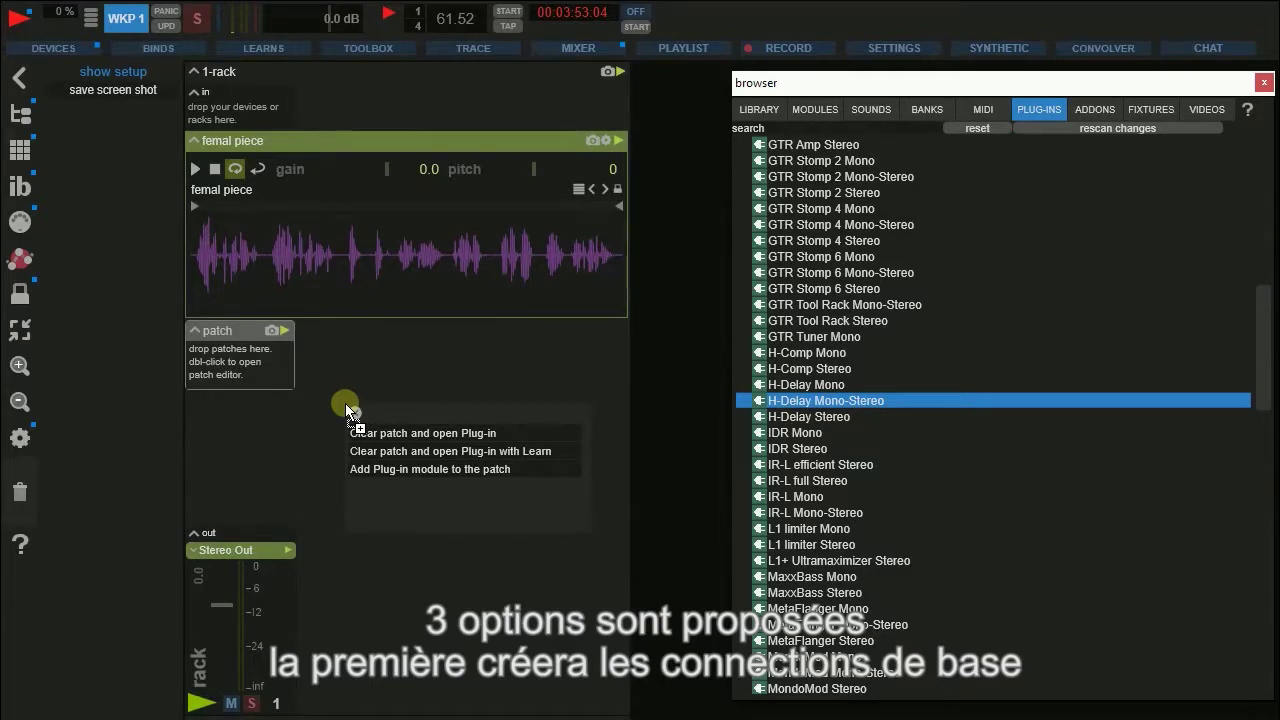
left_click(420, 433)
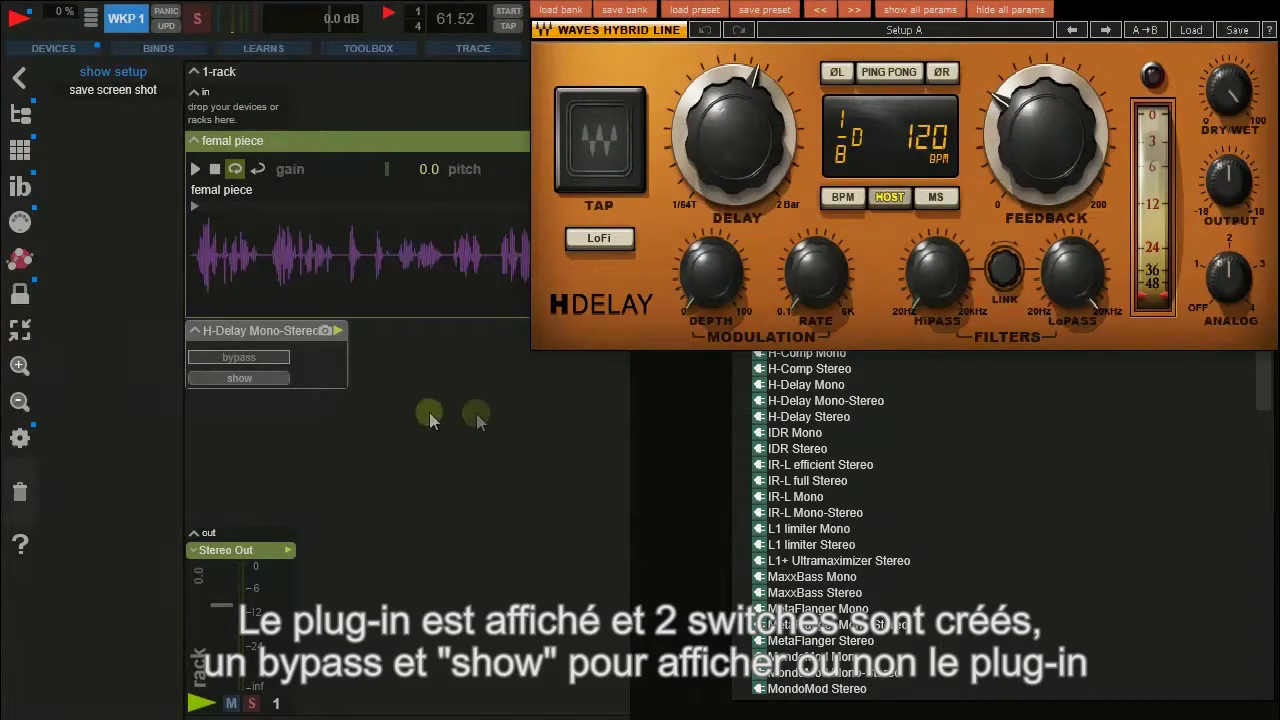
Try out the show control of the H-Delay patch that toggles the plug-in window's display.
right_click(253, 365)
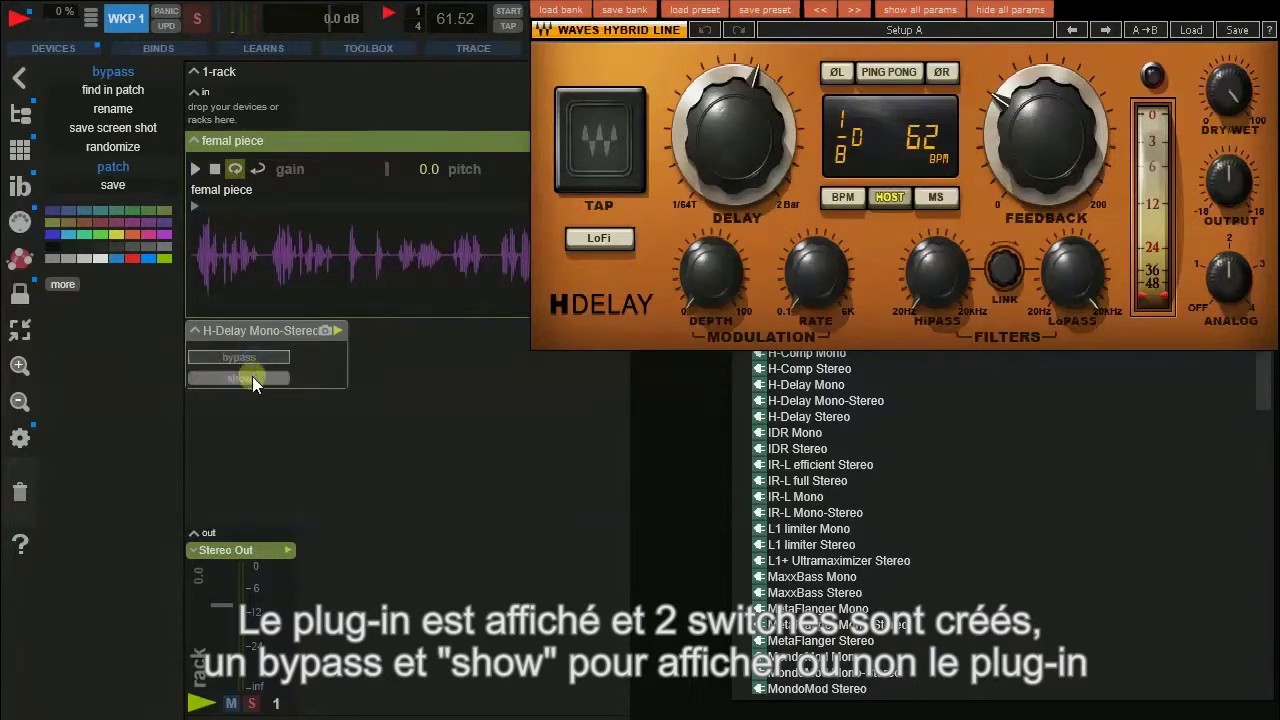
left_click(252, 377)
left_click(252, 380)
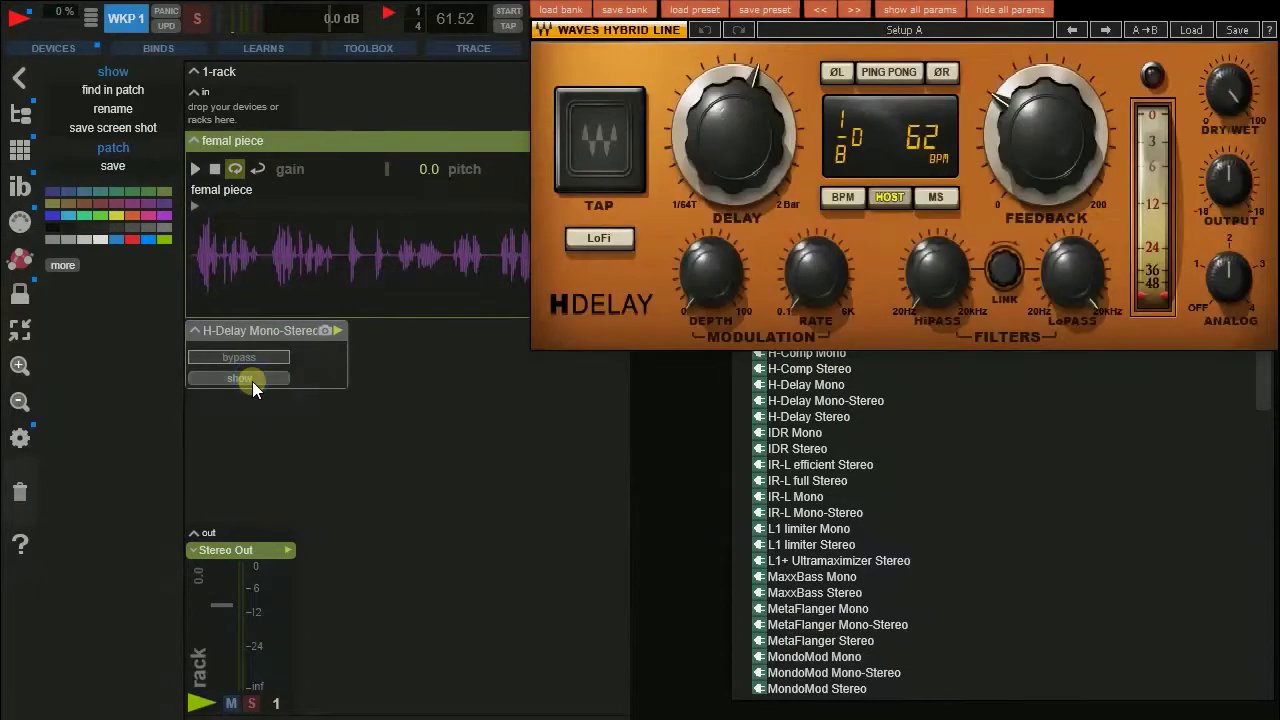
Open the H-Delay patch for editing and clear the view of its modules by moving the plug-in window aside and closing the browser.
double_click(270, 334)
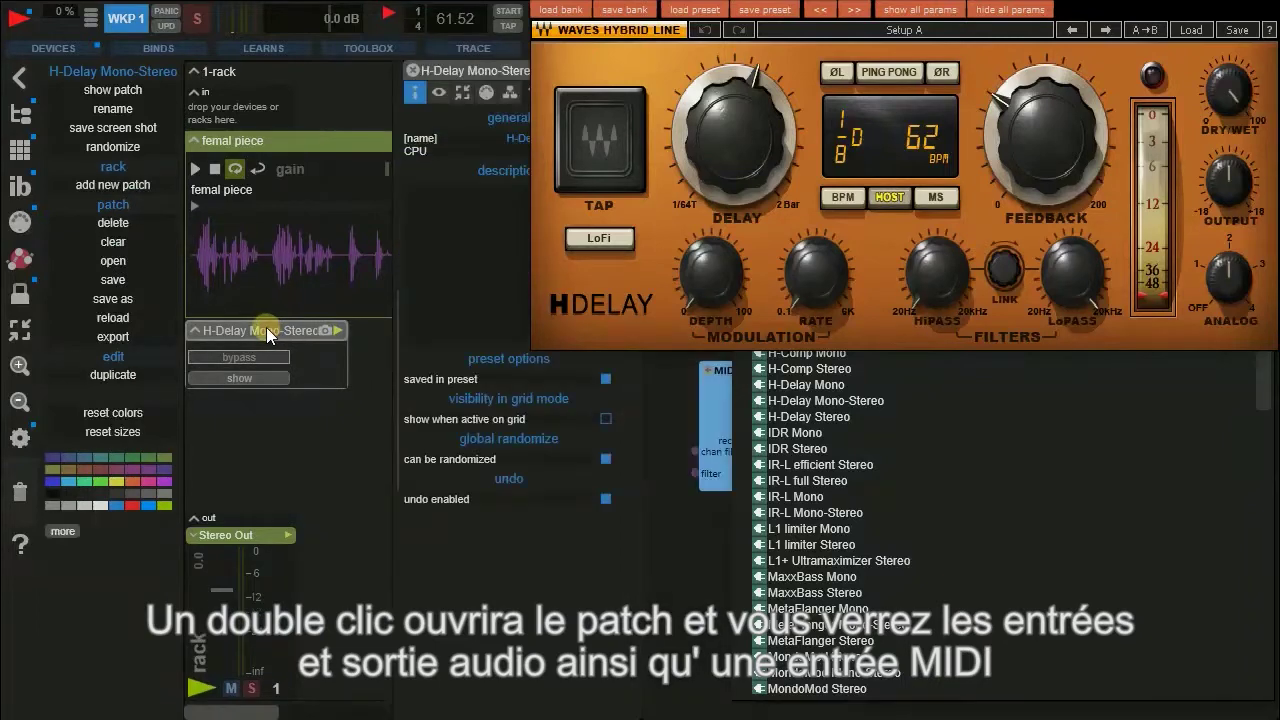
left_click(411, 70)
left_click_drag(873, 8, 345, 6)
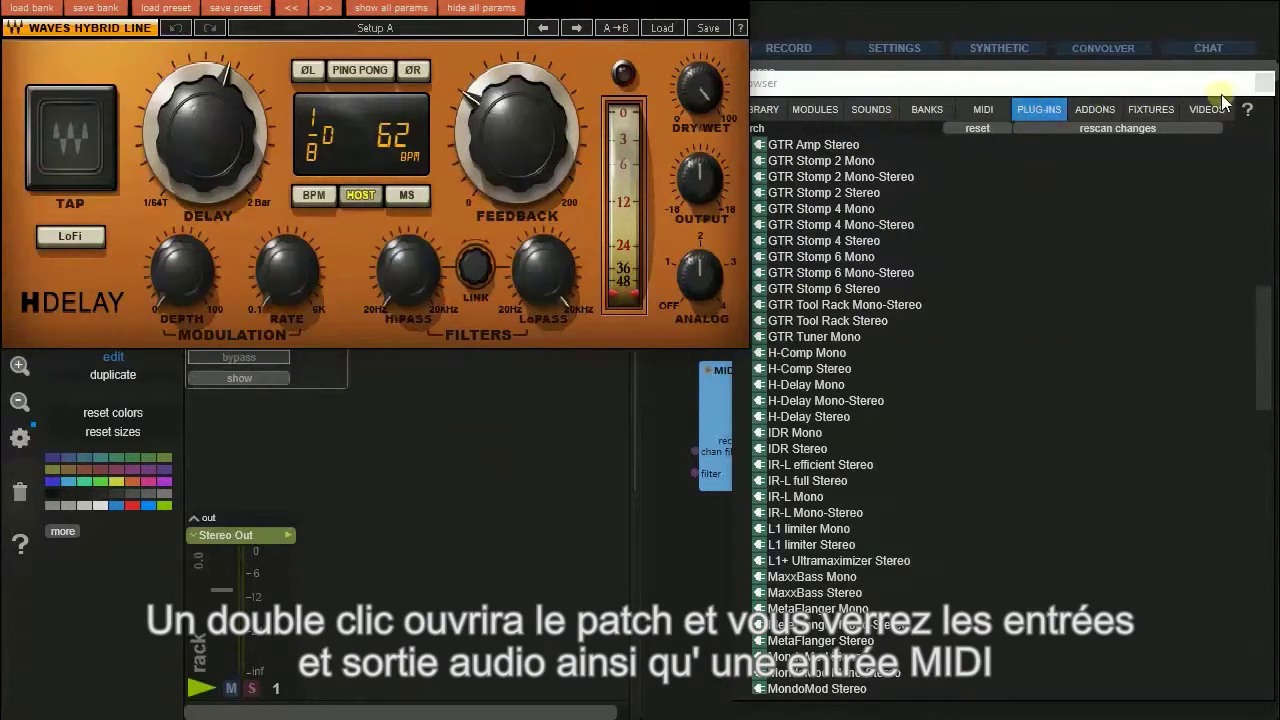
left_click(1258, 90)
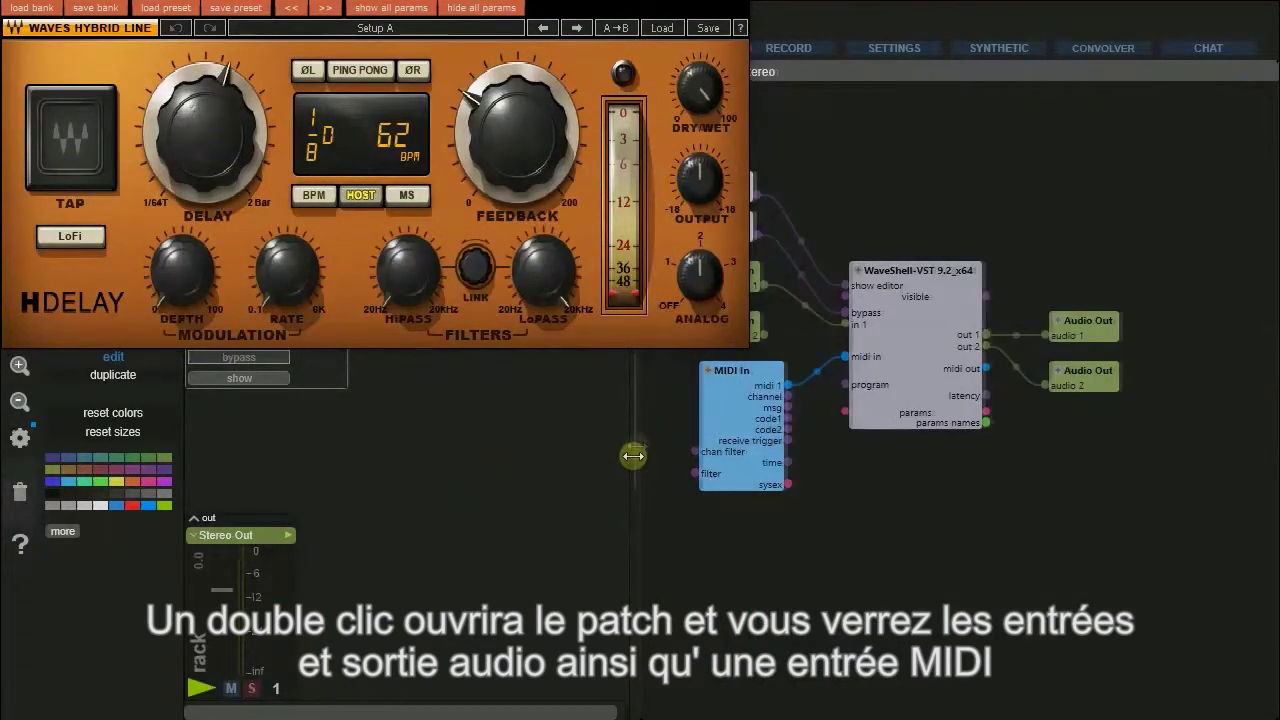
left_click(956, 558)
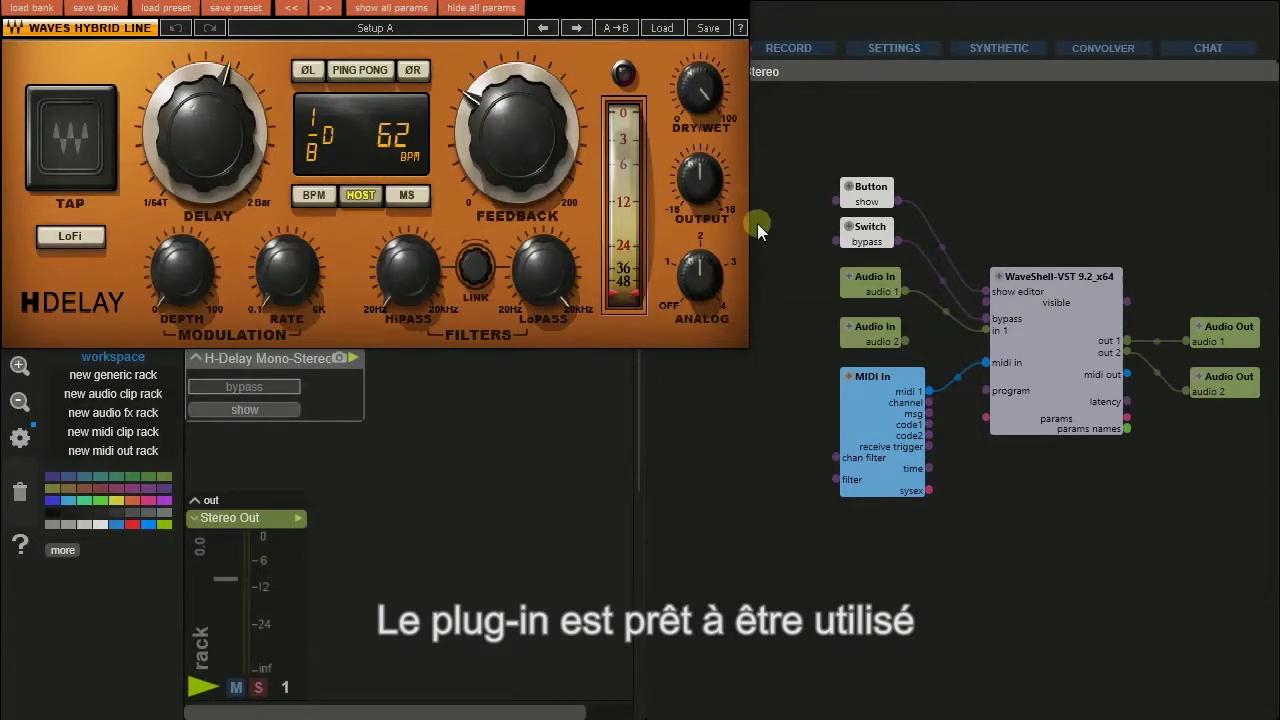
Set the H-Delay plug-in's Dry/Wet mix to 50.
left_click(698, 96)
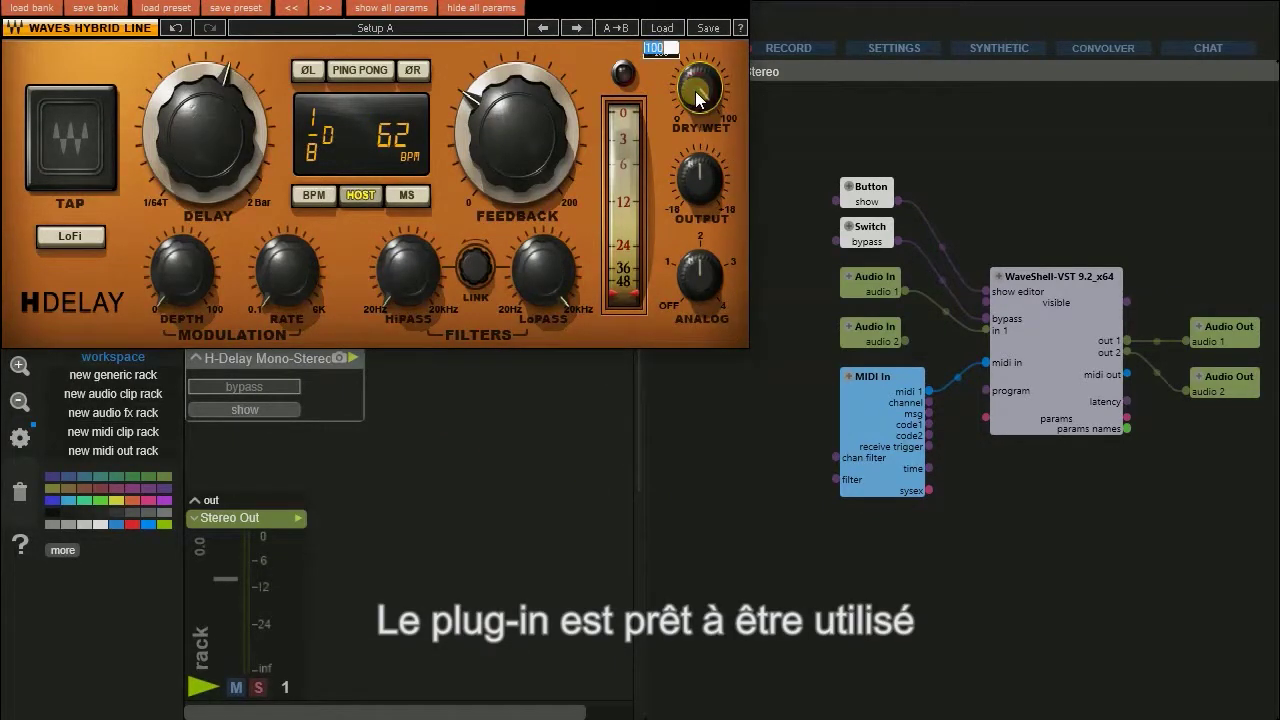
type("50")
key("Return")
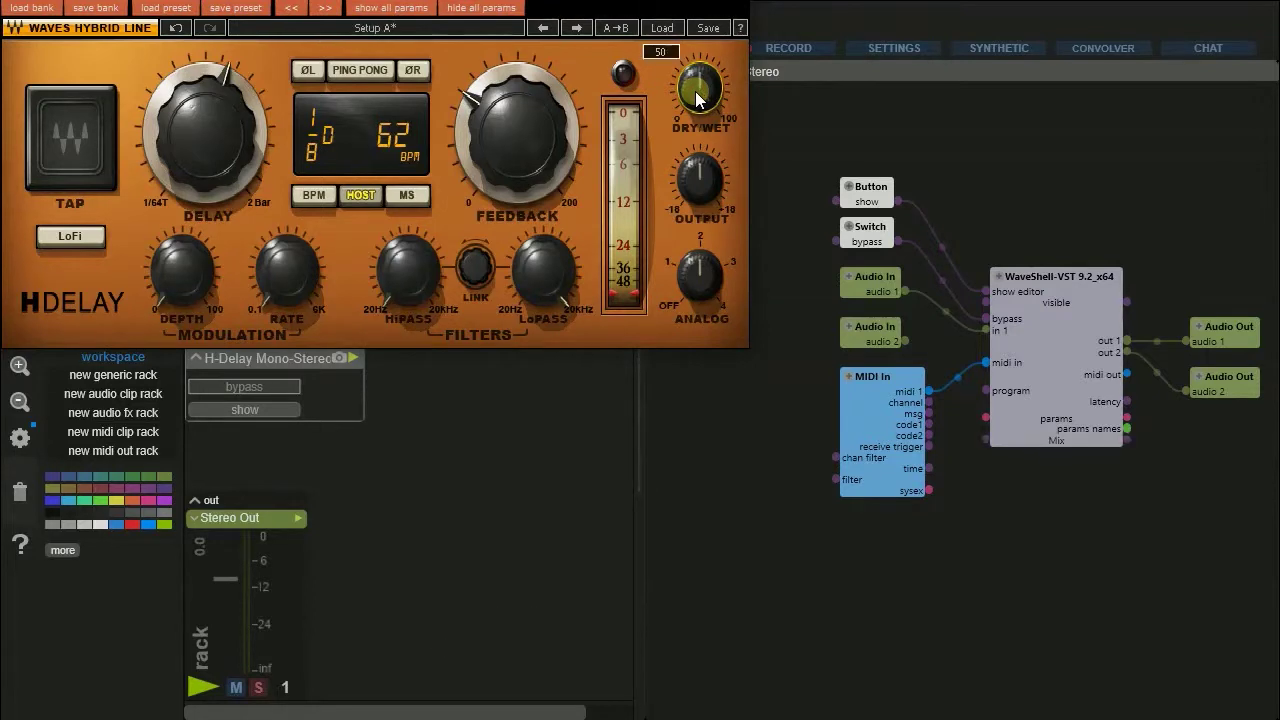
Toggle the H-Delay bypass on and off to compare the voice sample with and without the delay.
left_click(232, 389)
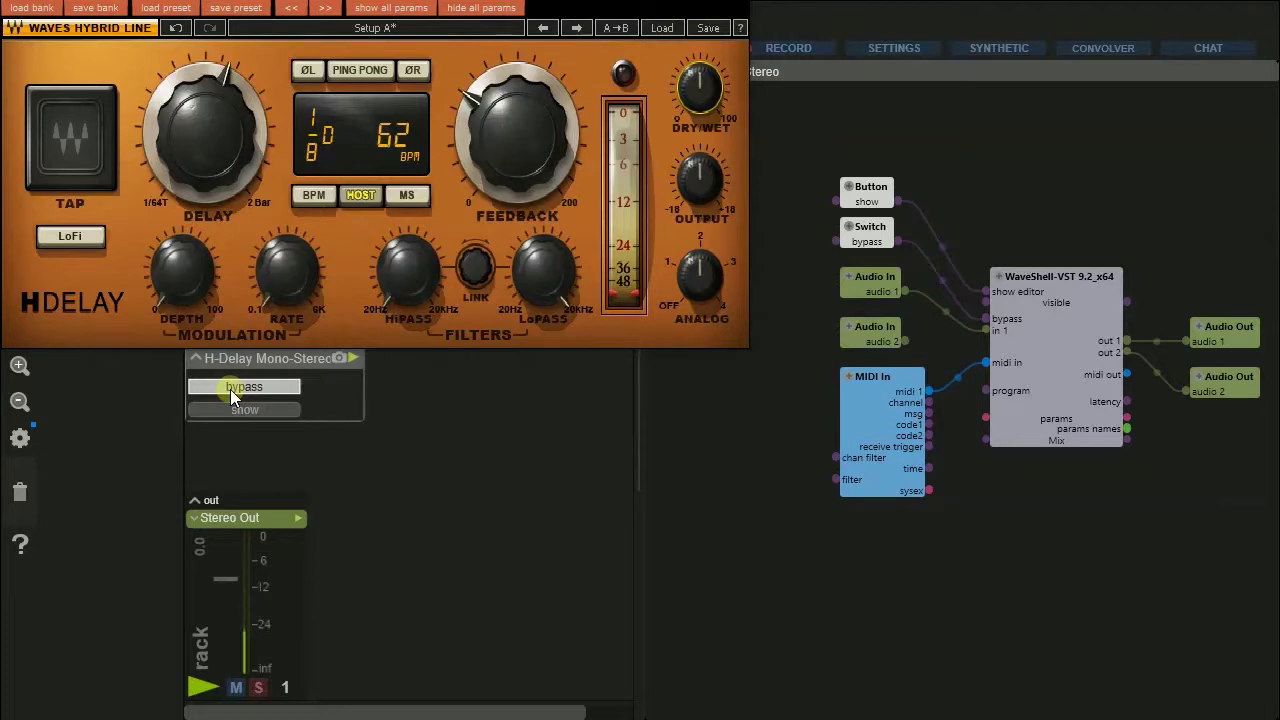
left_click(230, 389)
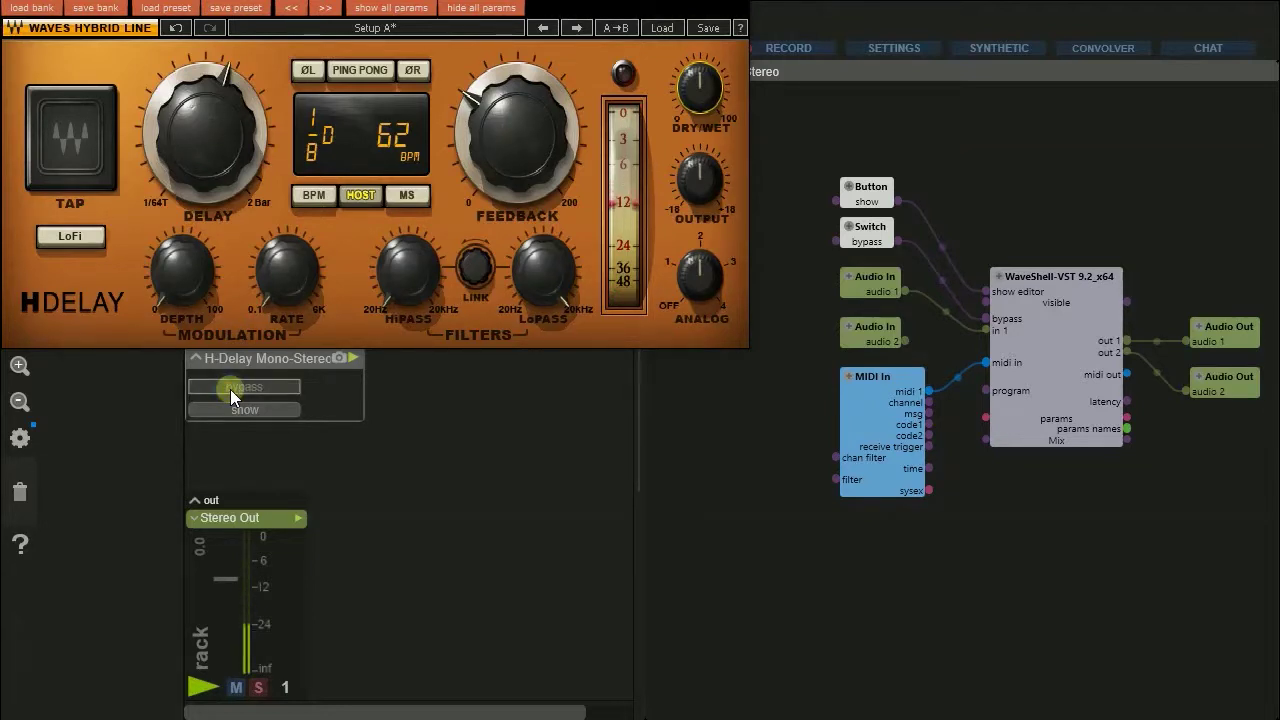
left_click(492, 152)
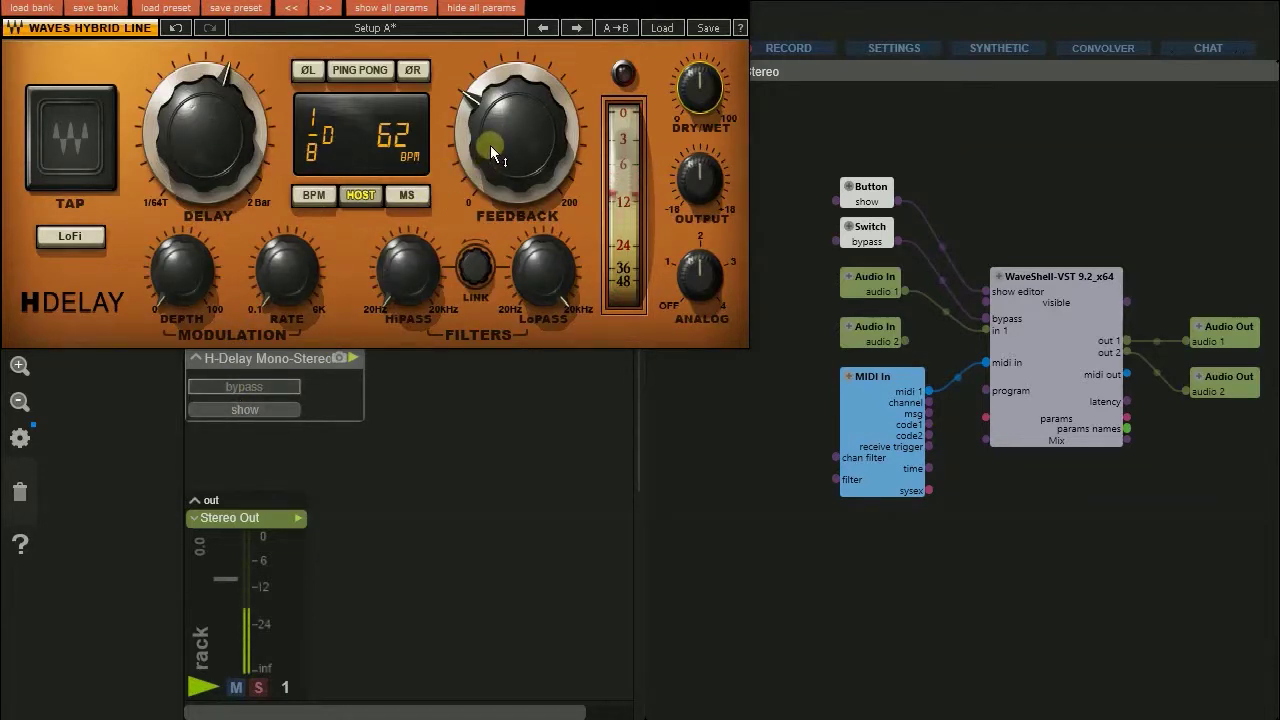
left_click(243, 389)
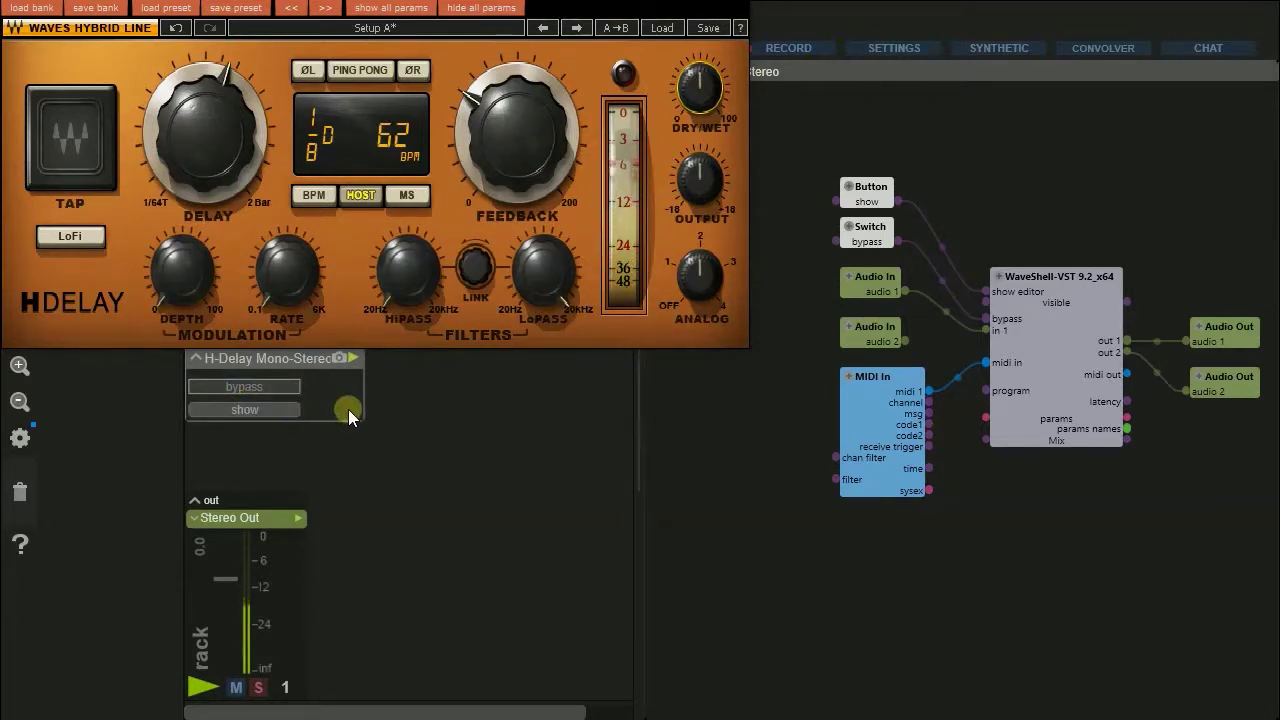
Bypass the H-Delay and toggle all its parameters on the plug-in module between shown and hidden, finishing with all hidden.
left_click(257, 389)
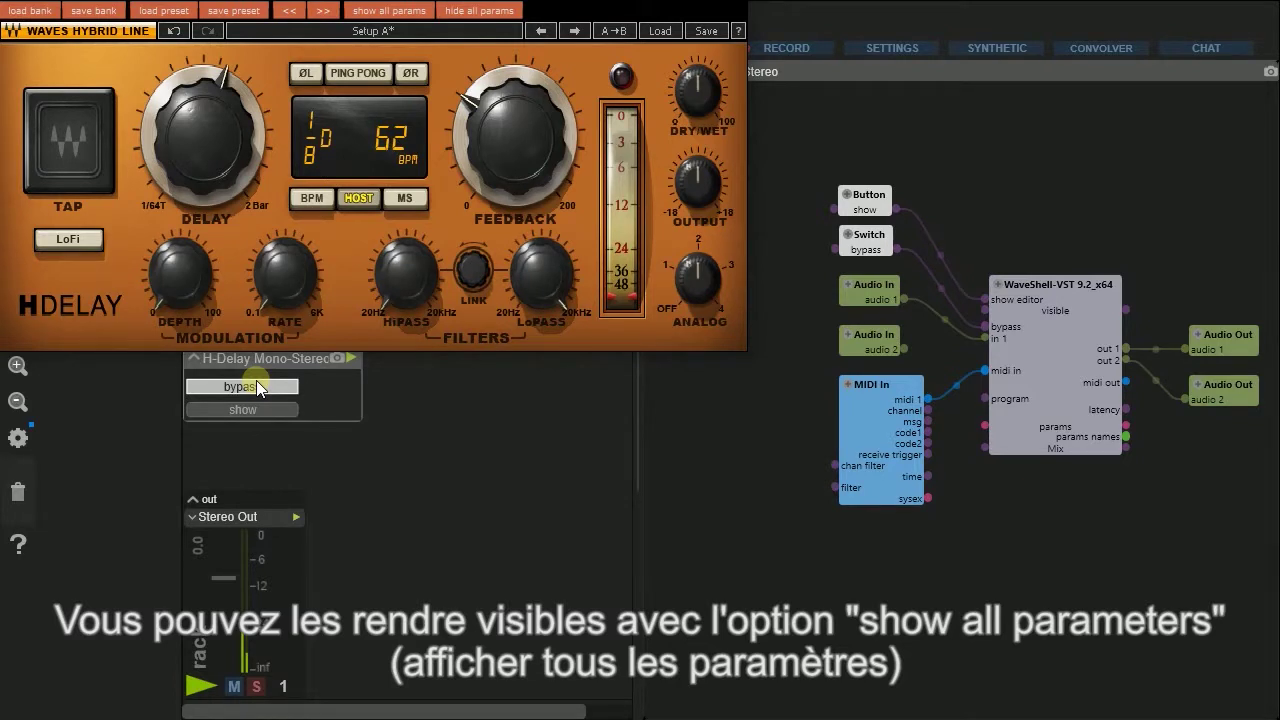
left_click(412, 16)
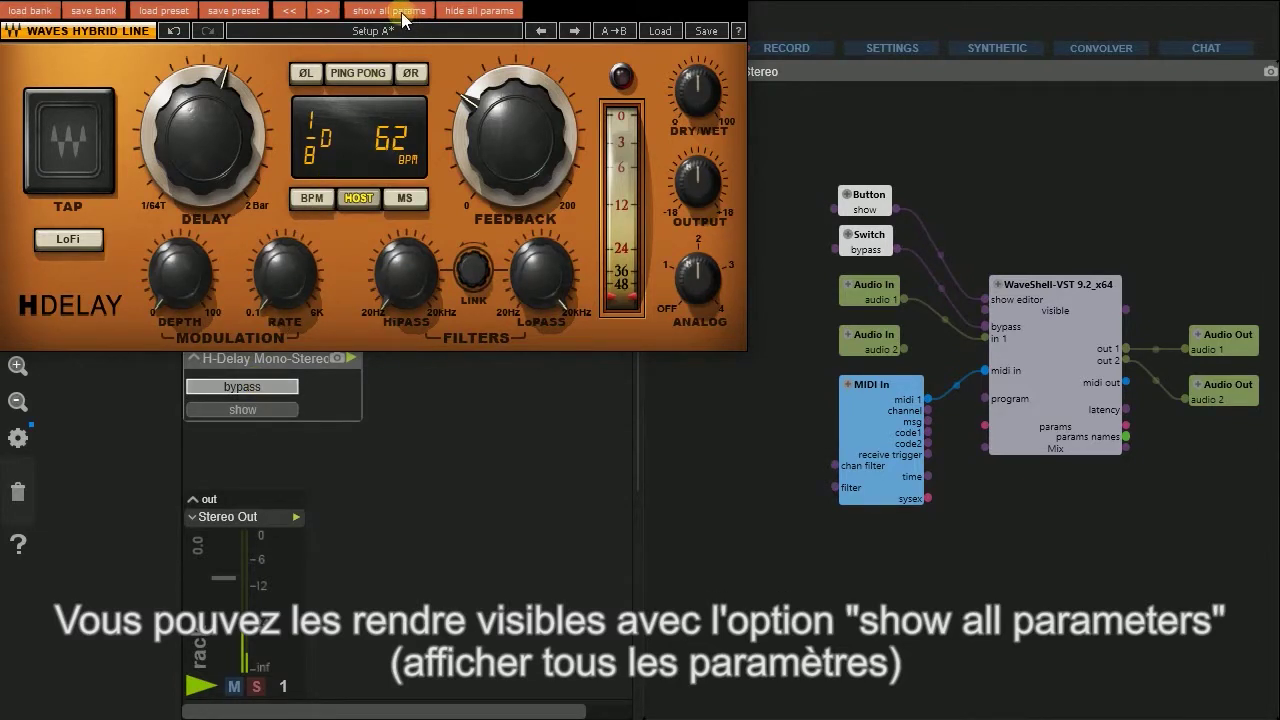
left_click(480, 14)
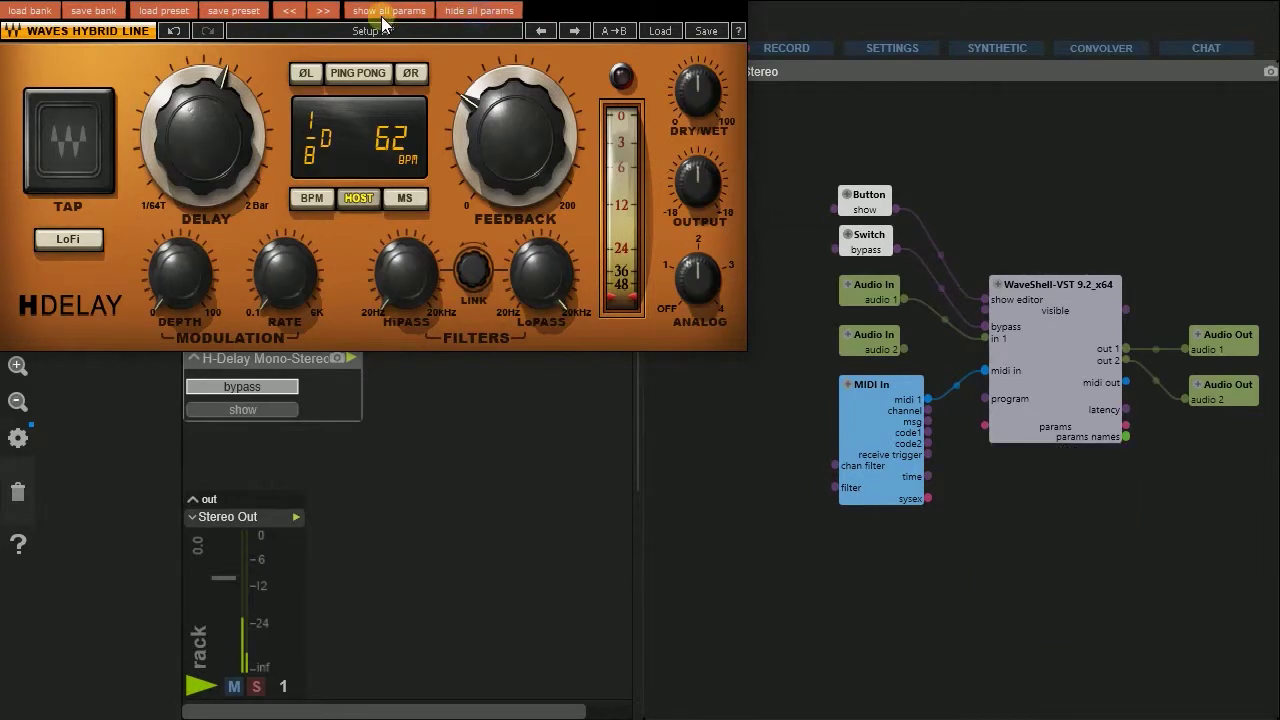
left_click(389, 12)
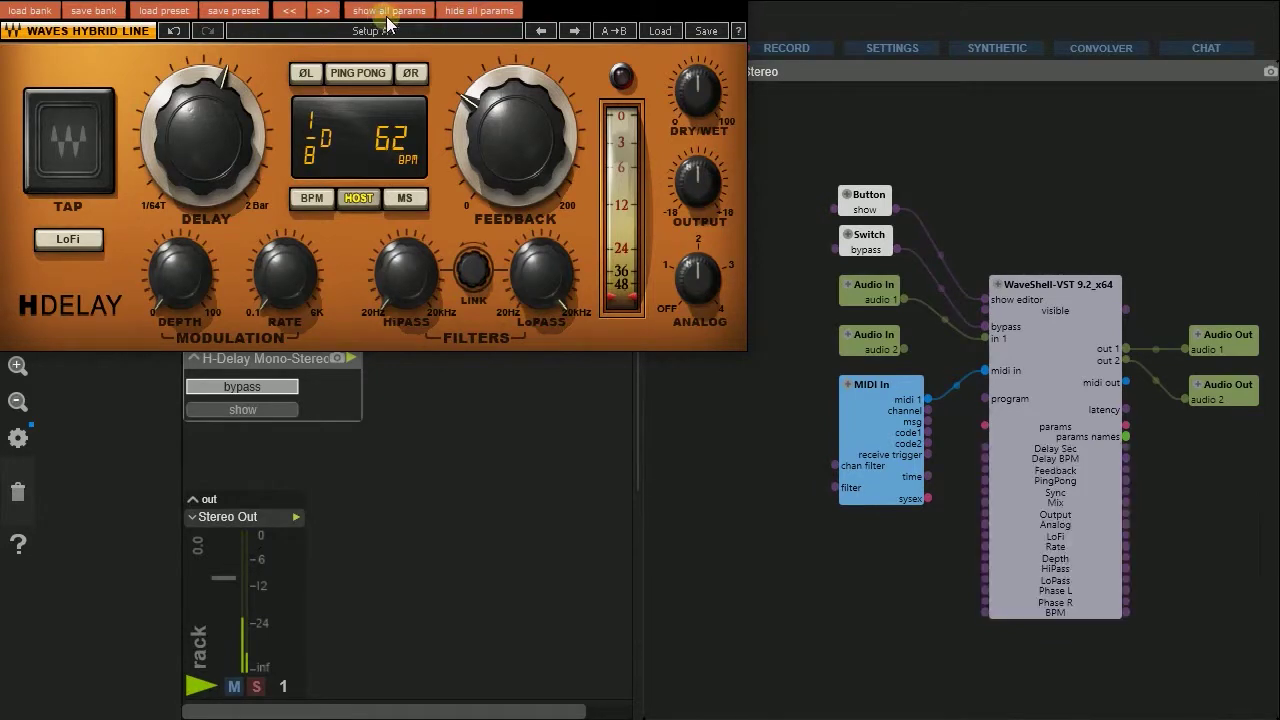
left_click(480, 12)
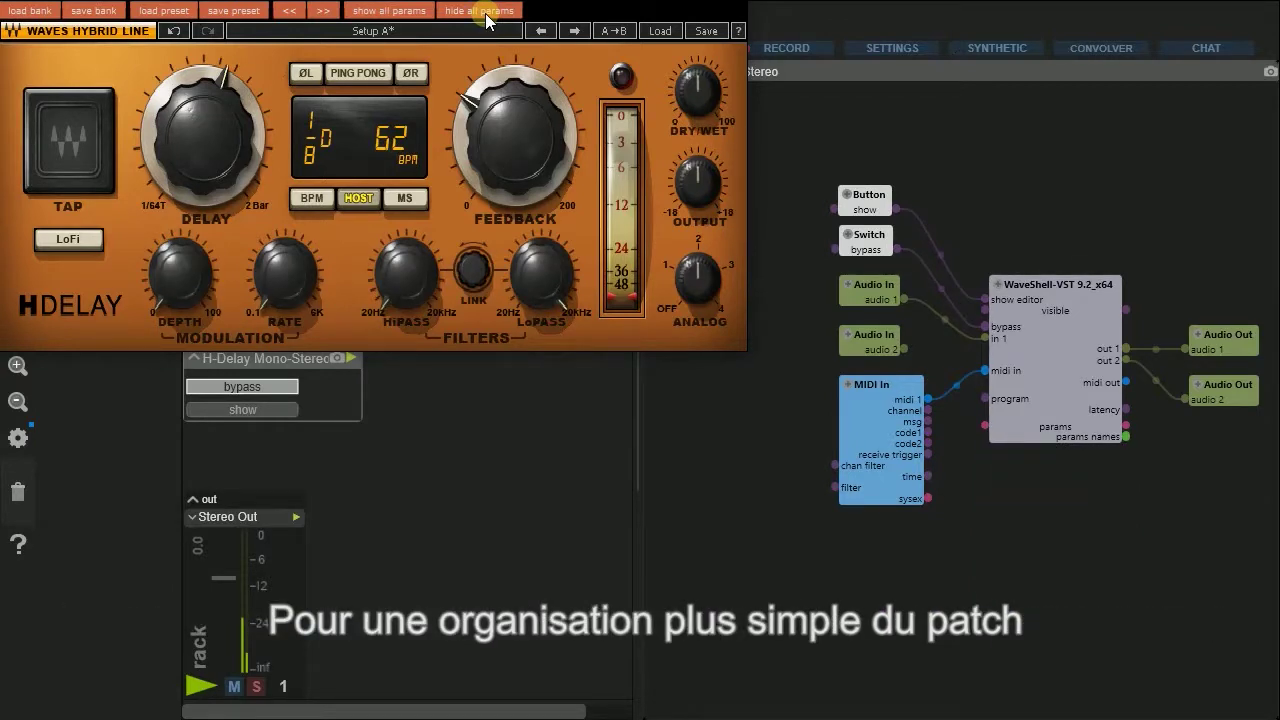
Expose the Feedback parameter on the H-Delay module, wire a new Knob to its inlet and place the knob below the MIDI In module.
left_click(488, 119)
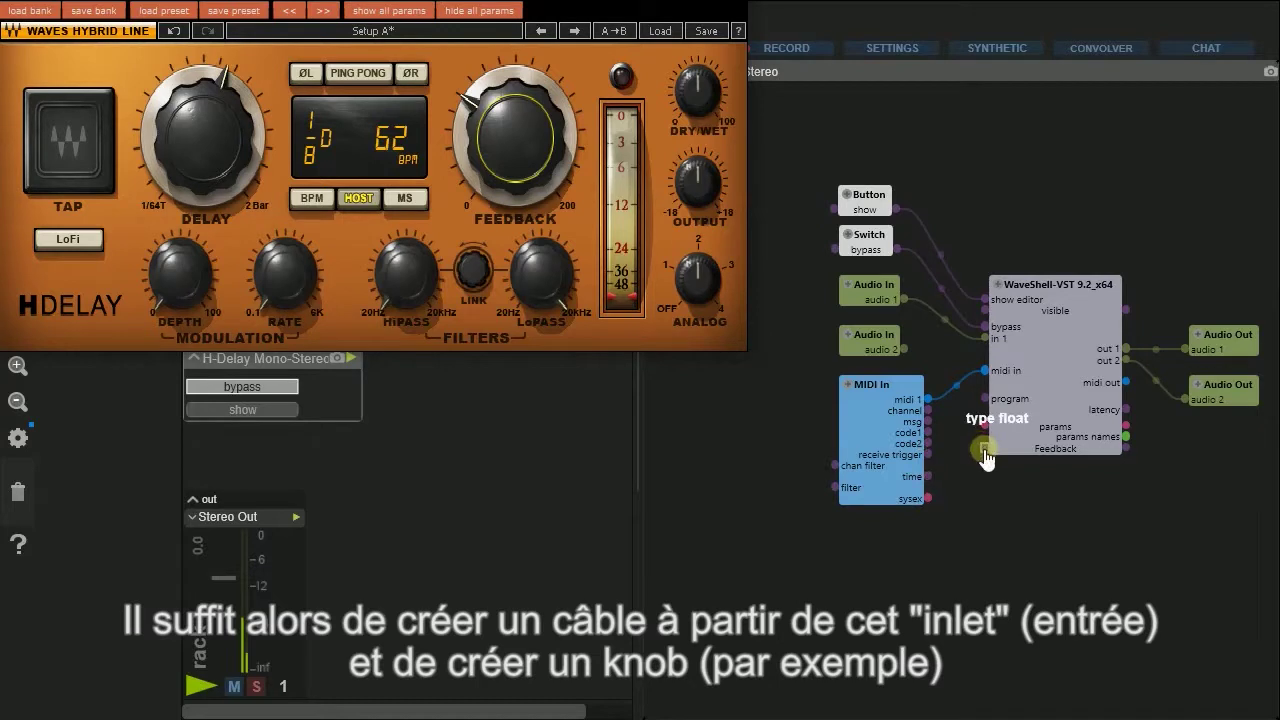
left_click_drag(985, 452, 964, 532)
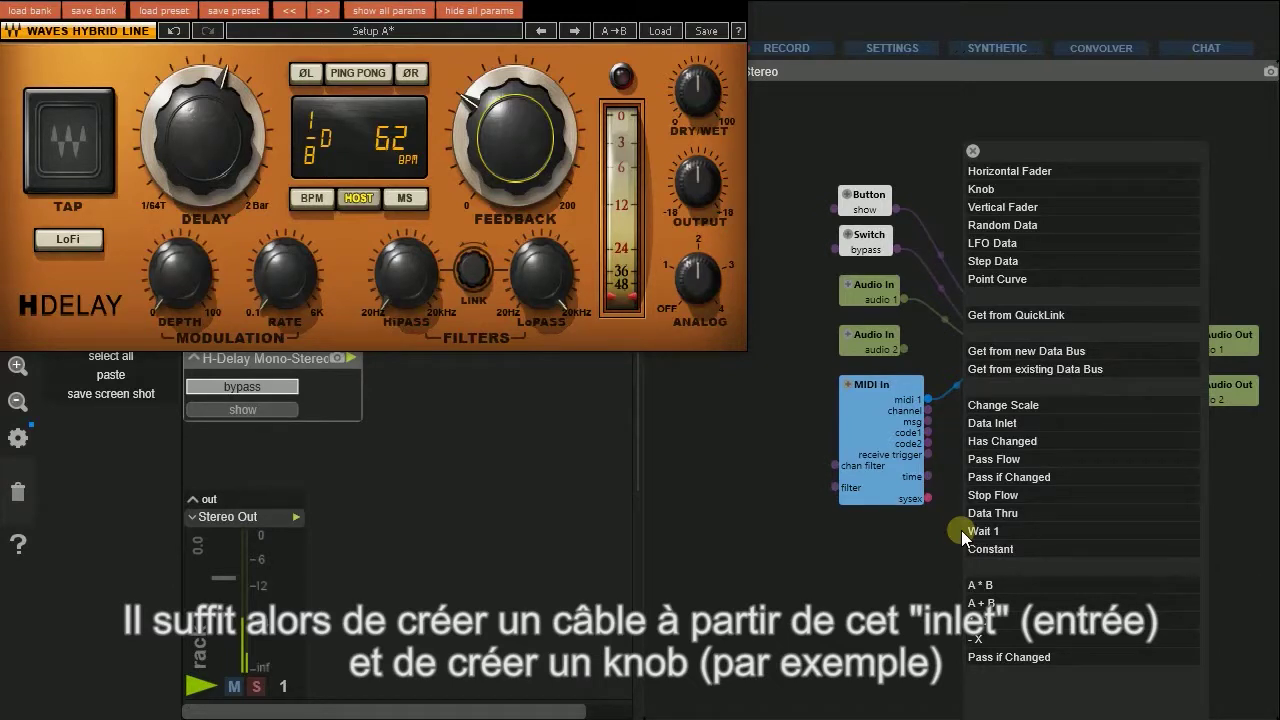
left_click(988, 190)
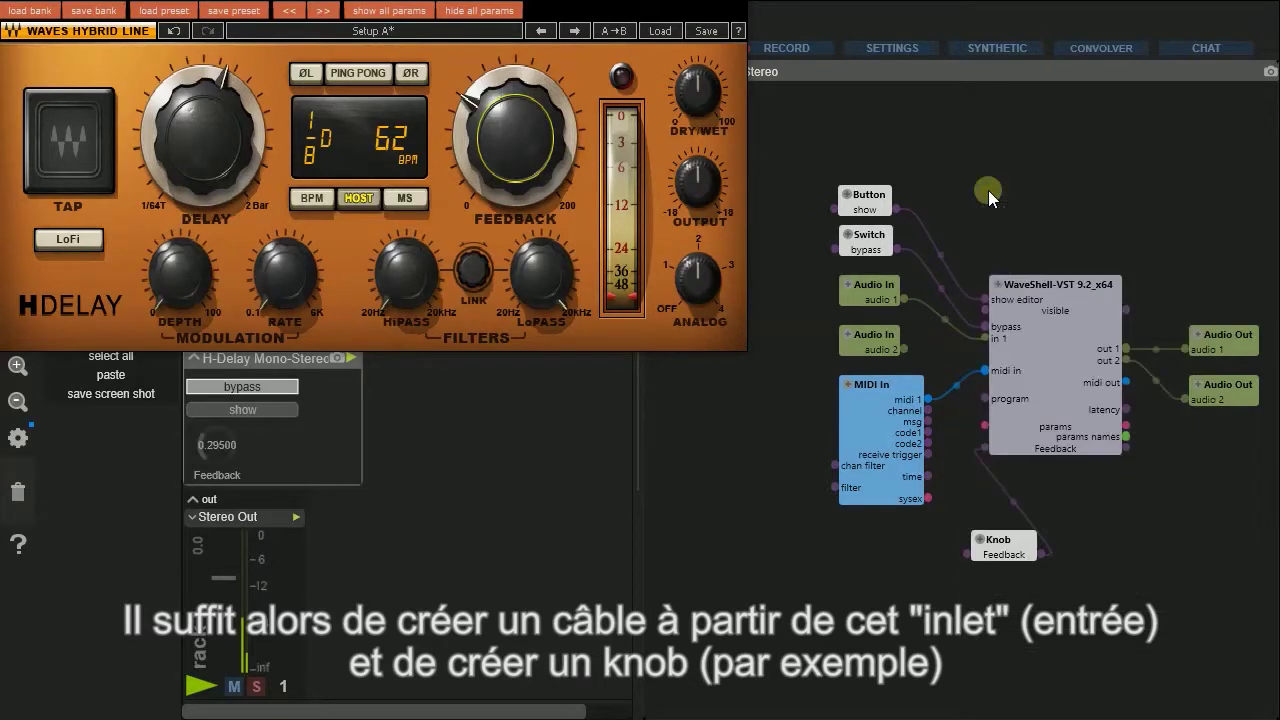
left_click_drag(998, 545, 867, 533)
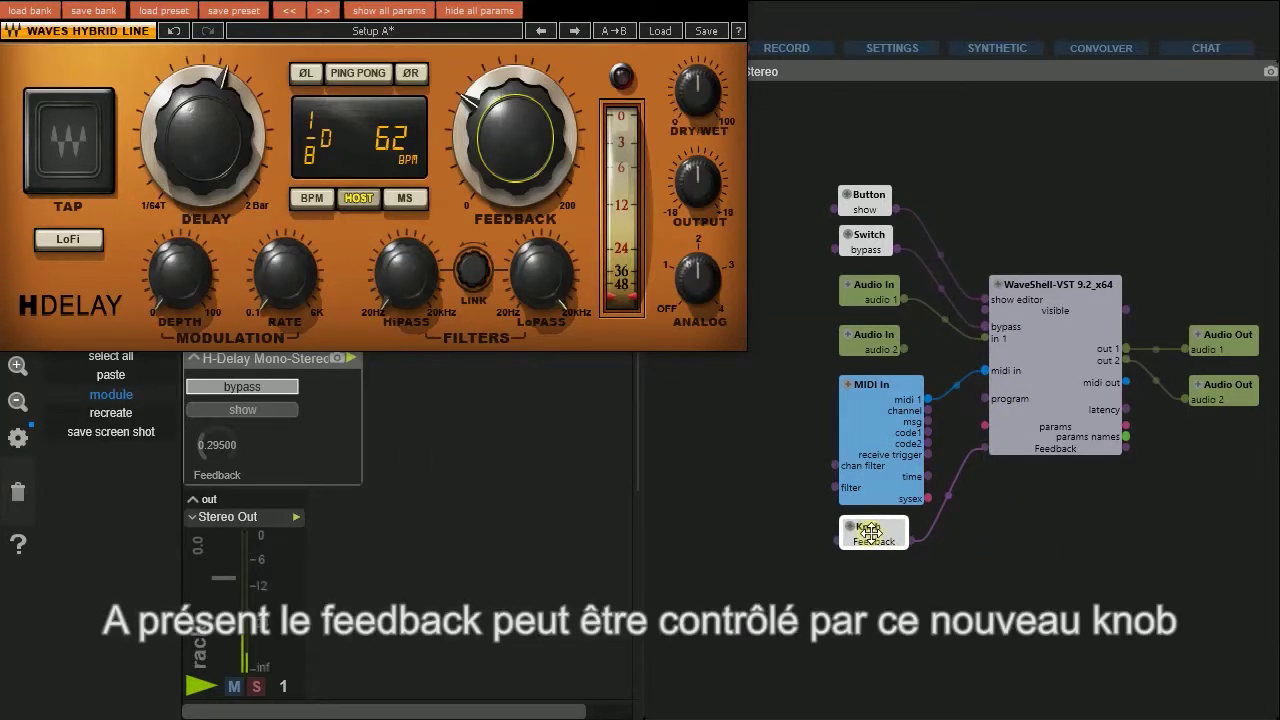
Audition the new Feedback knob in the rack with the bypass off, leaving it at about 0.15 and the bypass back on.
left_click_drag(207, 434, 210, 482)
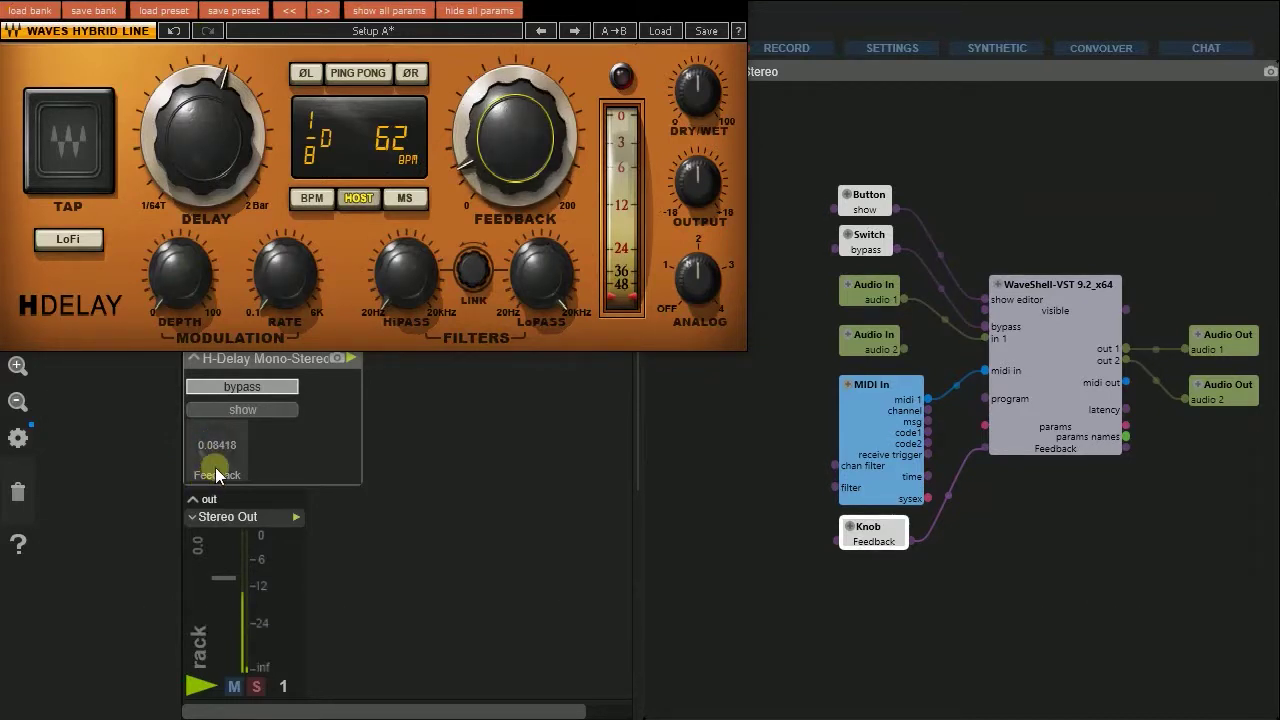
left_click(245, 390)
mouse_move(204, 446)
left_mouse_down()
mouse_move(199, 458)
mouse_move(195, 414)
mouse_move(199, 487)
mouse_move(204, 414)
mouse_move(207, 471)
left_mouse_up()
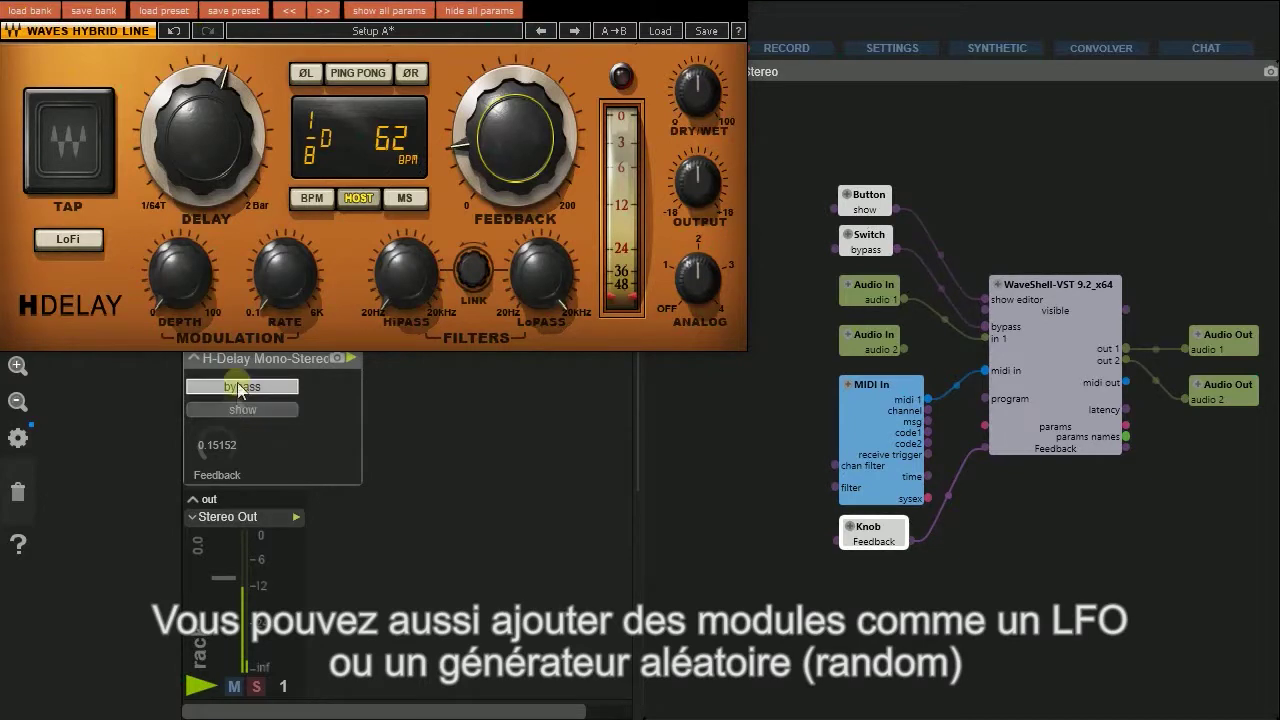
Expose the Depth and Dry/Wet parameters as inlets on the H-Delay module, keeping Dry/Wet at 50.
mouse_move(175, 290)
left_mouse_down()
mouse_move(172, 258)
mouse_move(169, 290)
left_mouse_up()
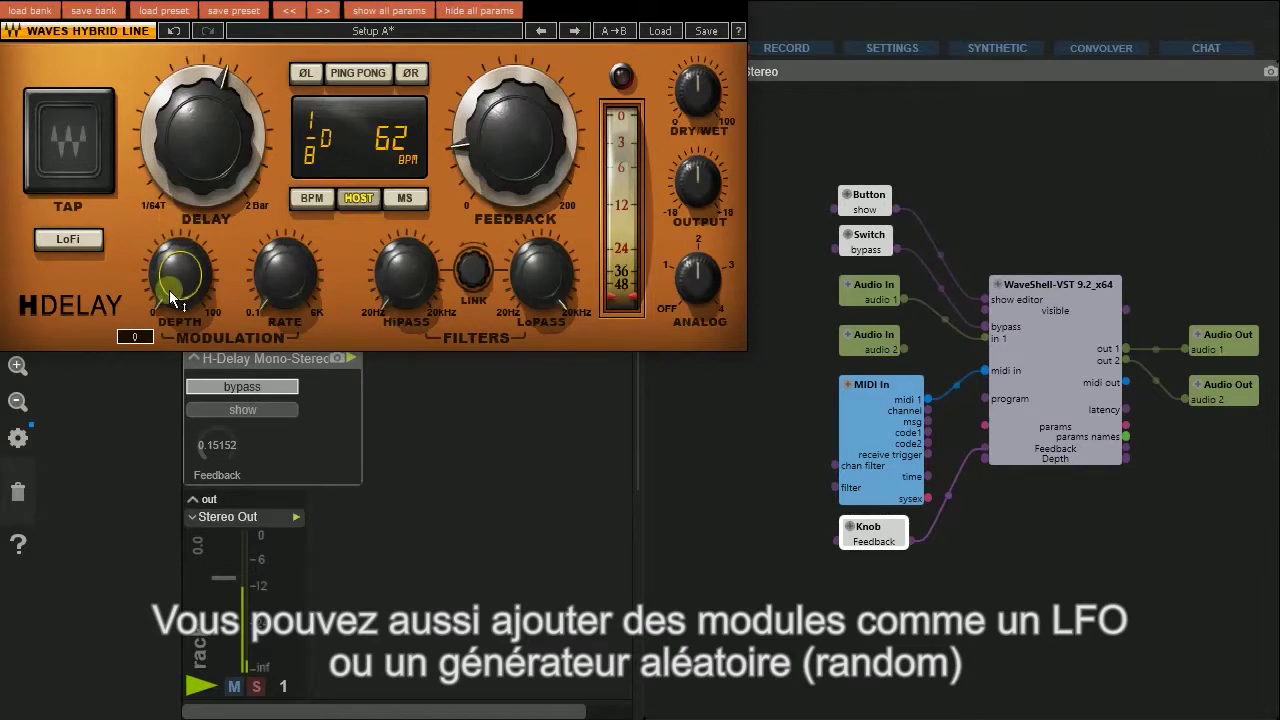
left_click(690, 88)
left_click_drag(688, 78, 688, 79)
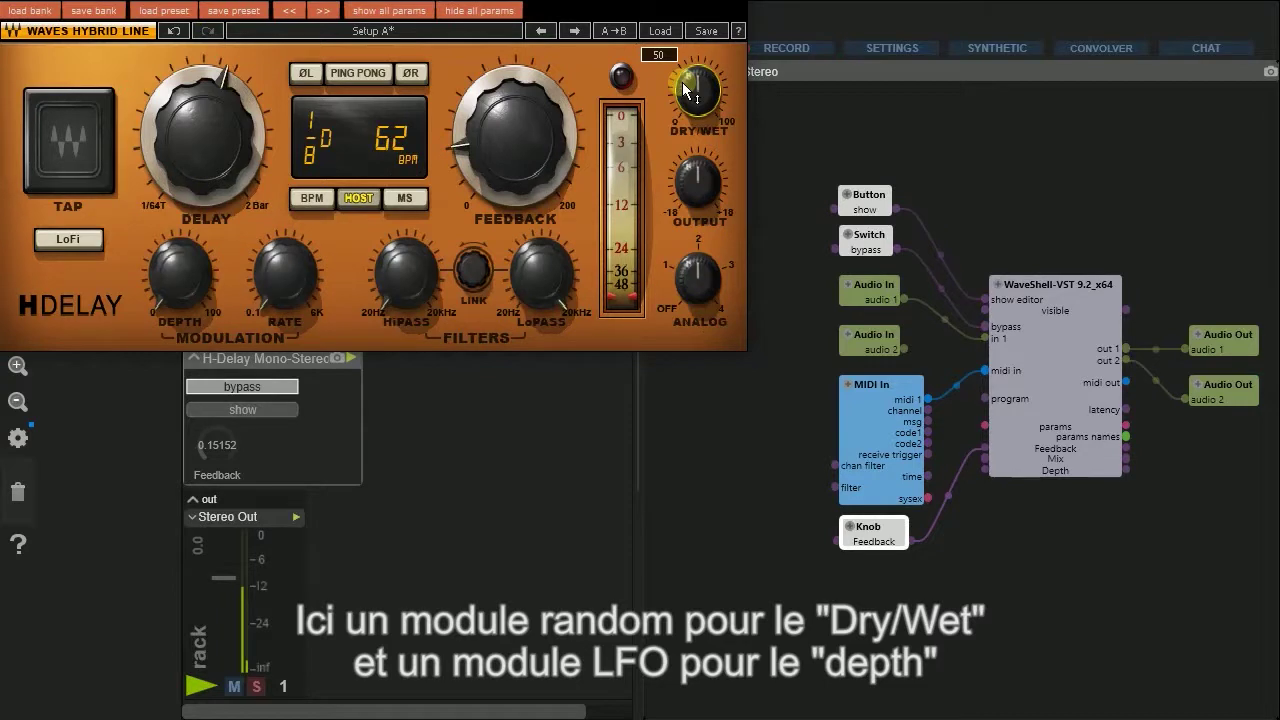
Wire a new Random Data module to the Mix inlet and place it below the Feedback knob module.
right_click(987, 467)
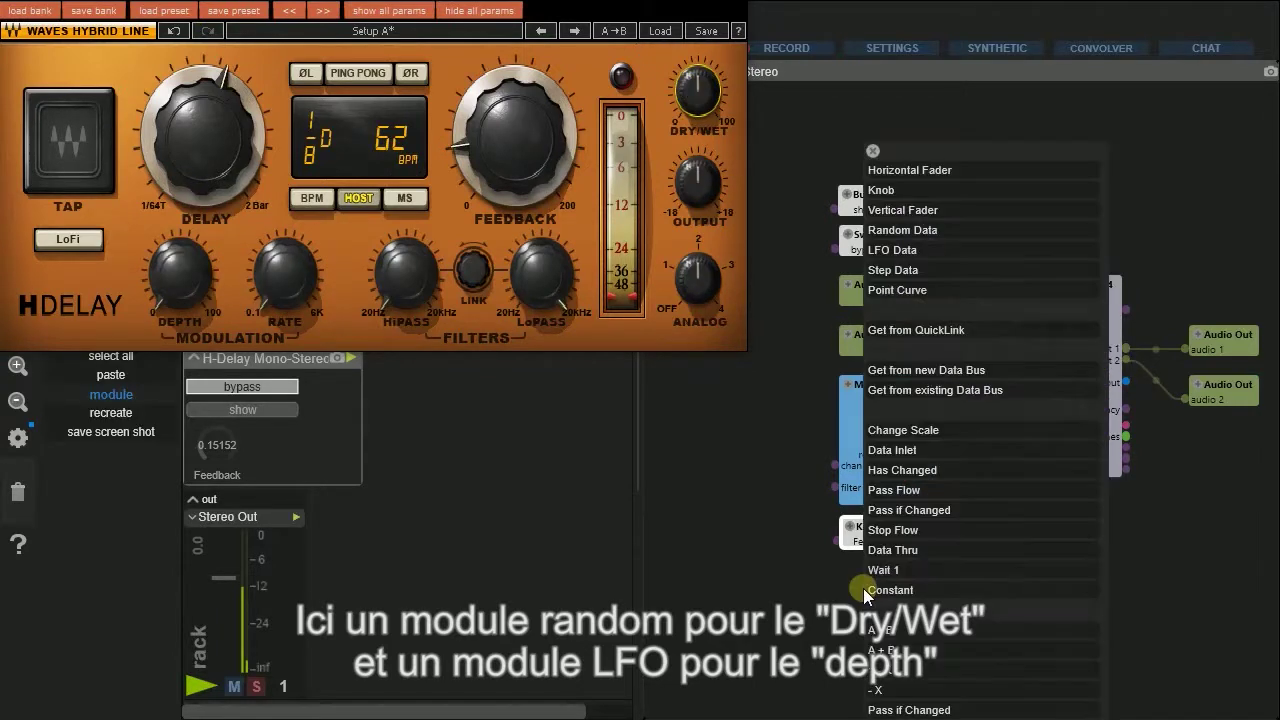
left_click(933, 230)
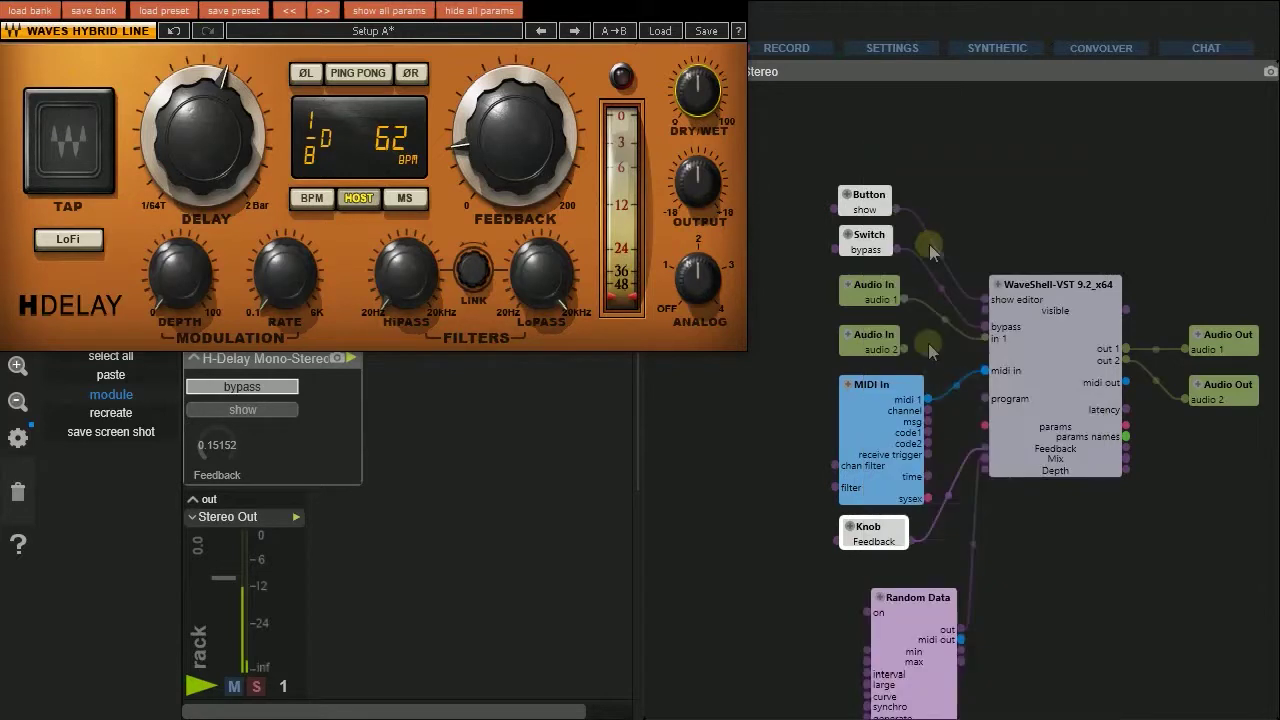
left_click_drag(920, 637, 893, 606)
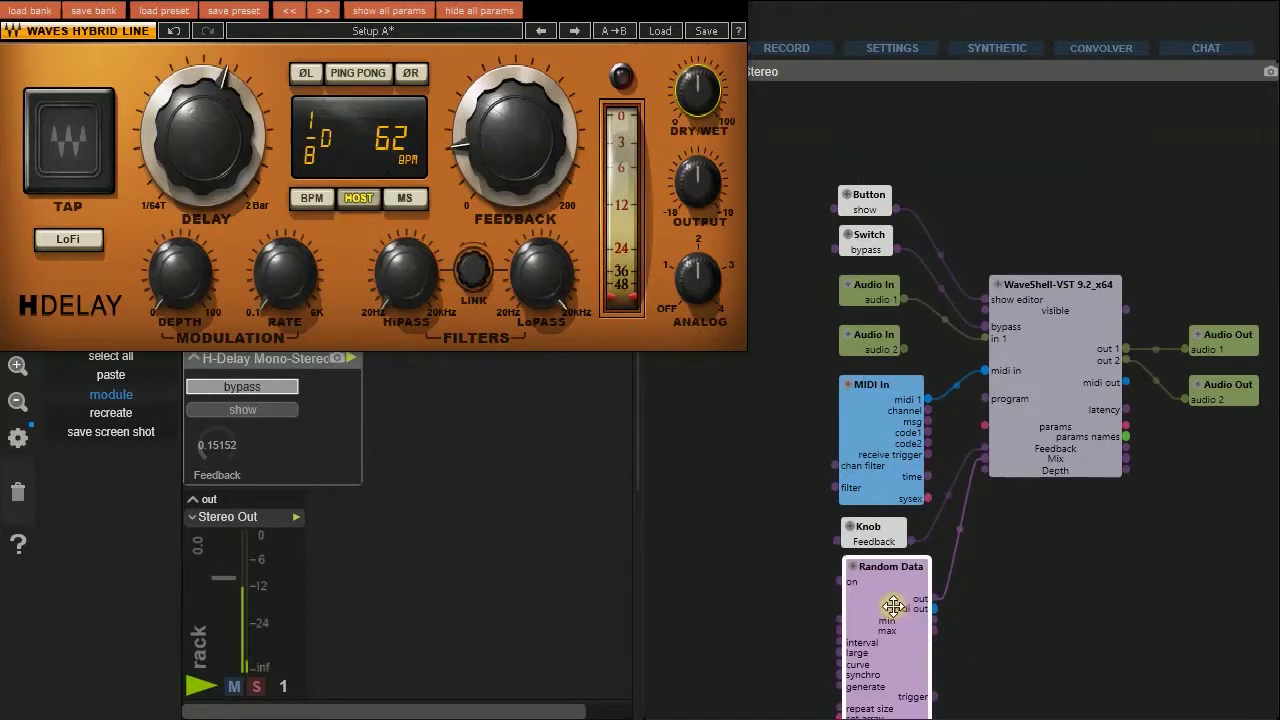
Create an LFO Data module wired to the Depth inlet of the H-Delay module.
left_click_drag(1002, 641, 978, 546)
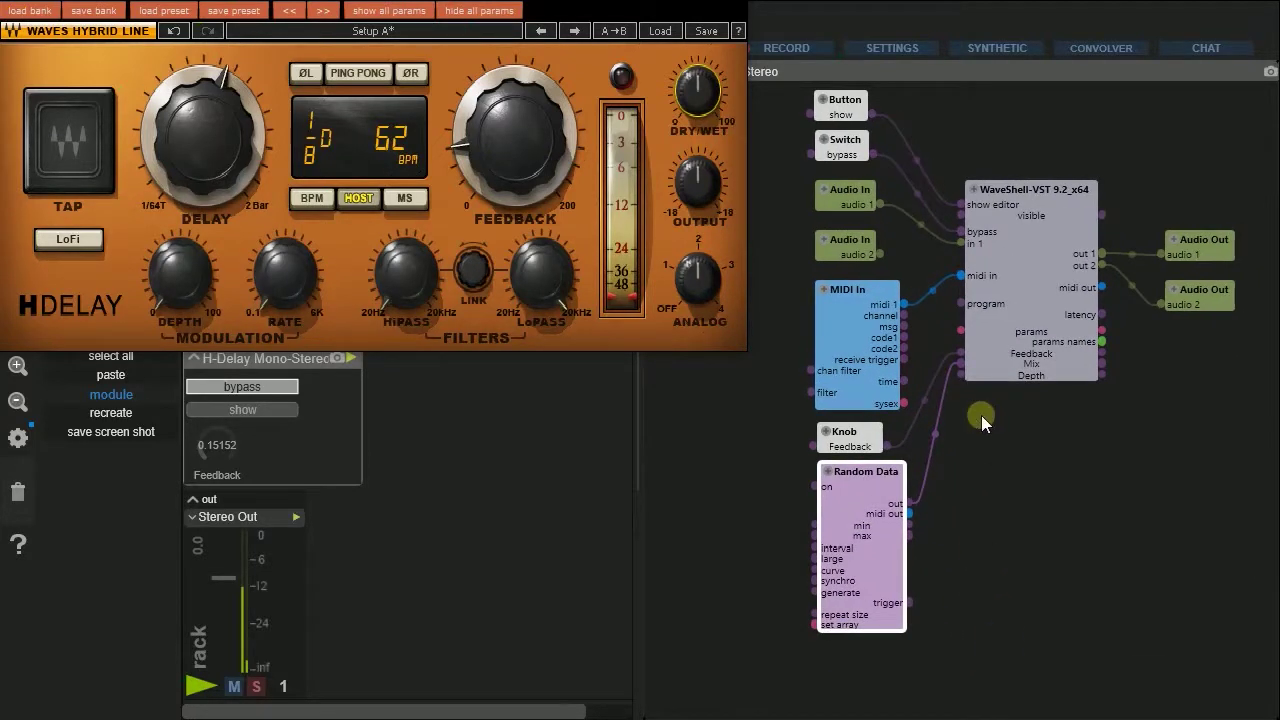
left_click_drag(960, 375, 943, 591)
left_click(1007, 244)
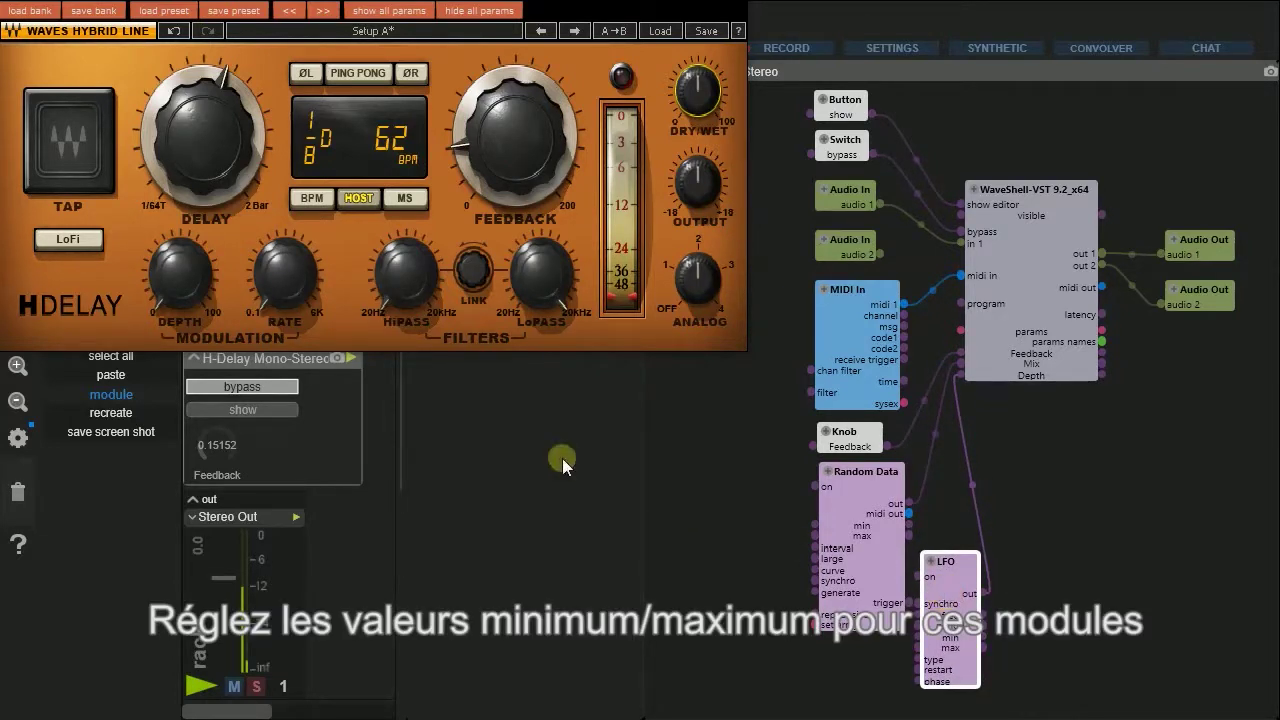
Set the LFO module's minimum to 0.2 and its maximum to 0.8.
left_click_drag(402, 447, 763, 446)
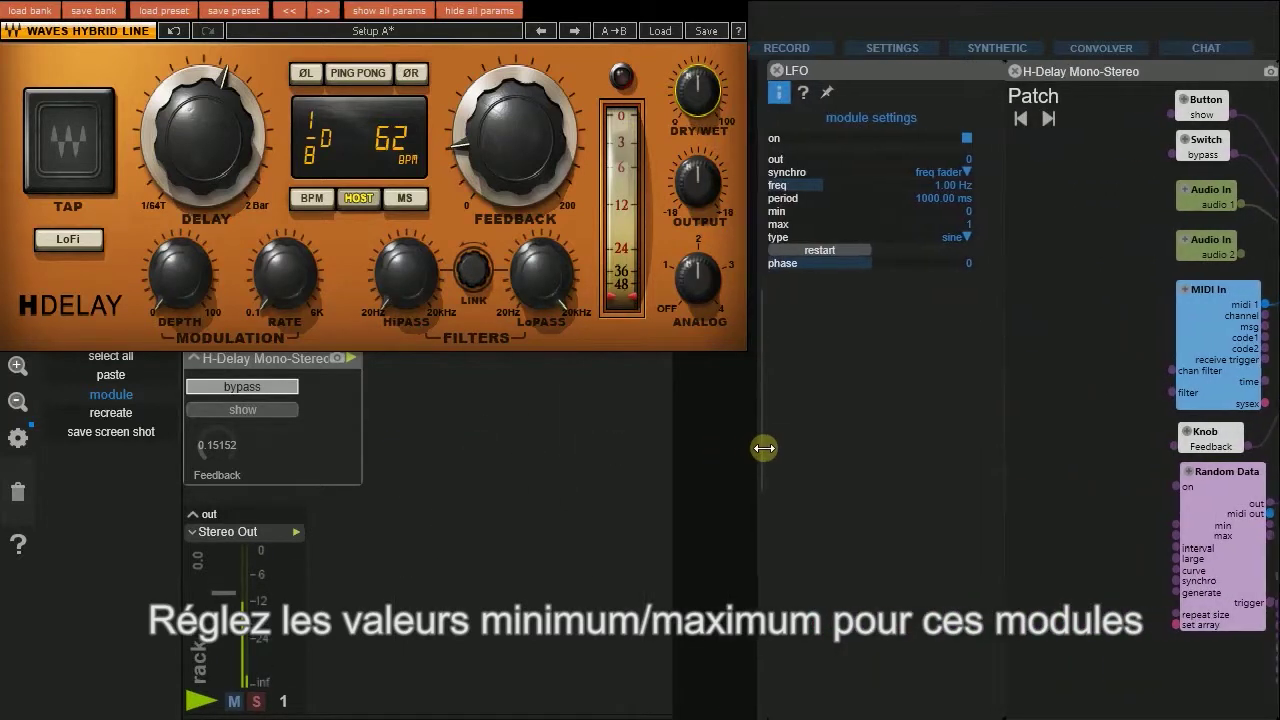
double_click(972, 214)
type("0.2")
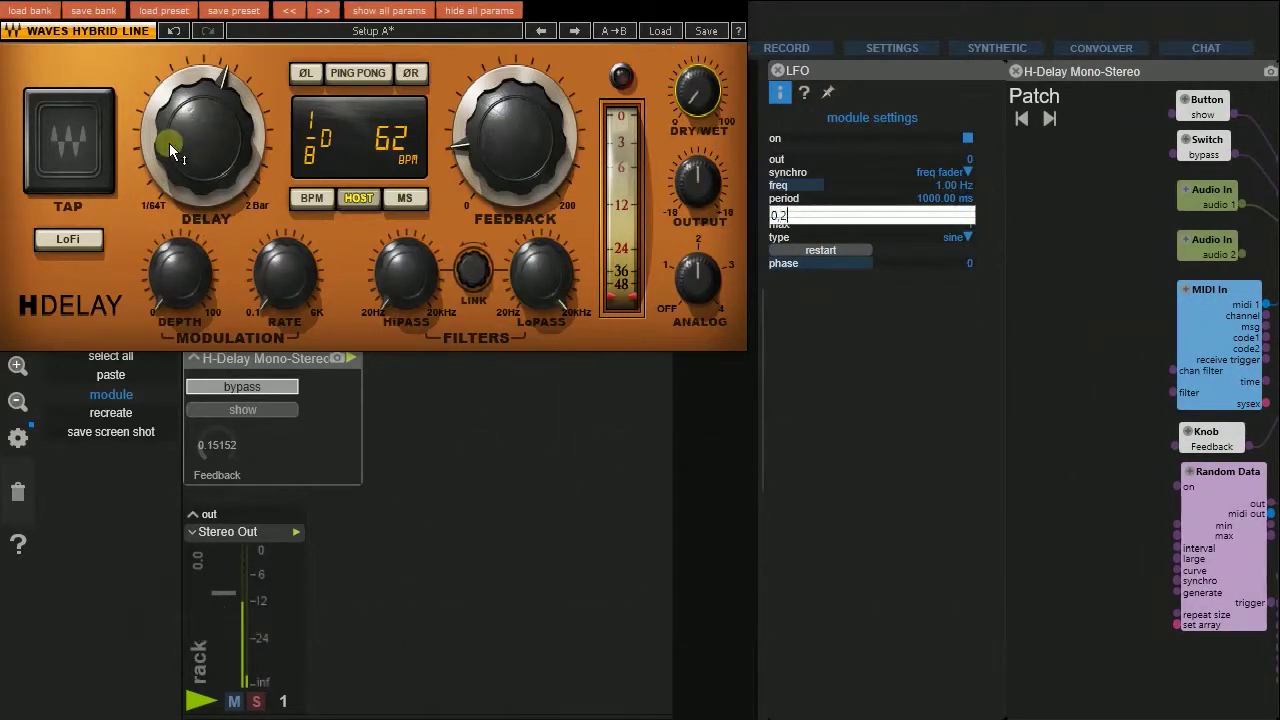
key("Return")
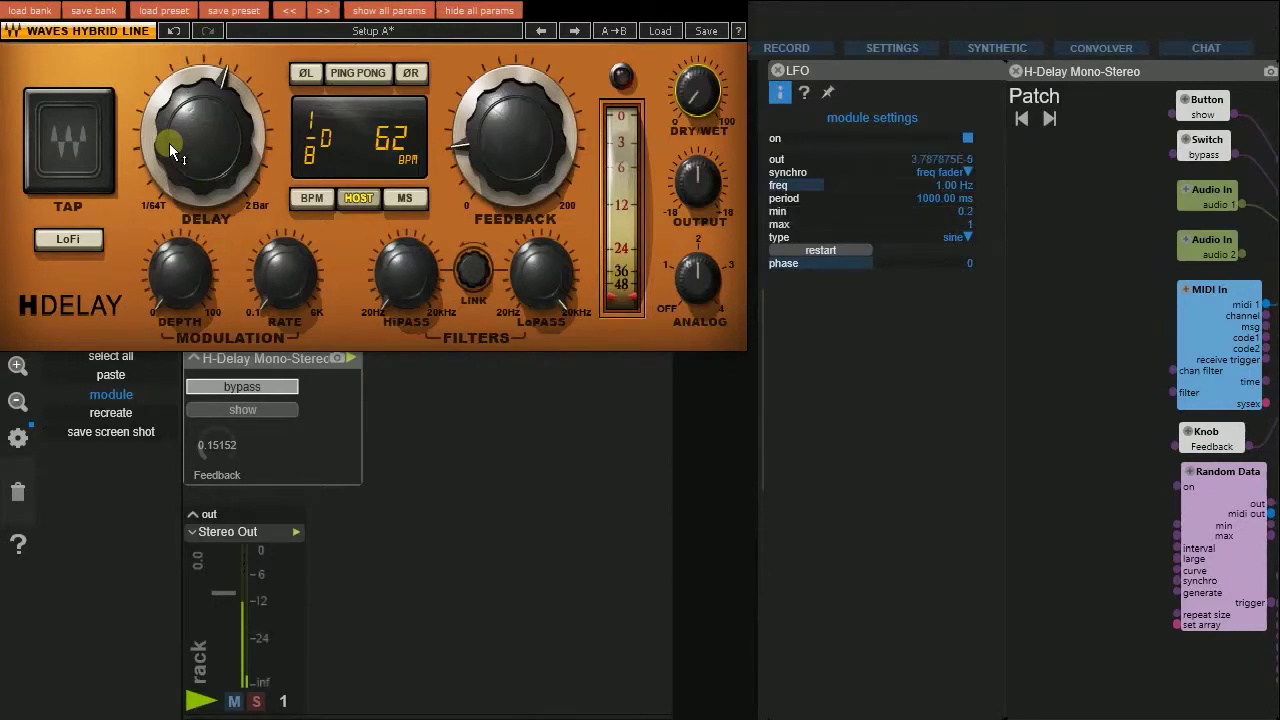
double_click(967, 226)
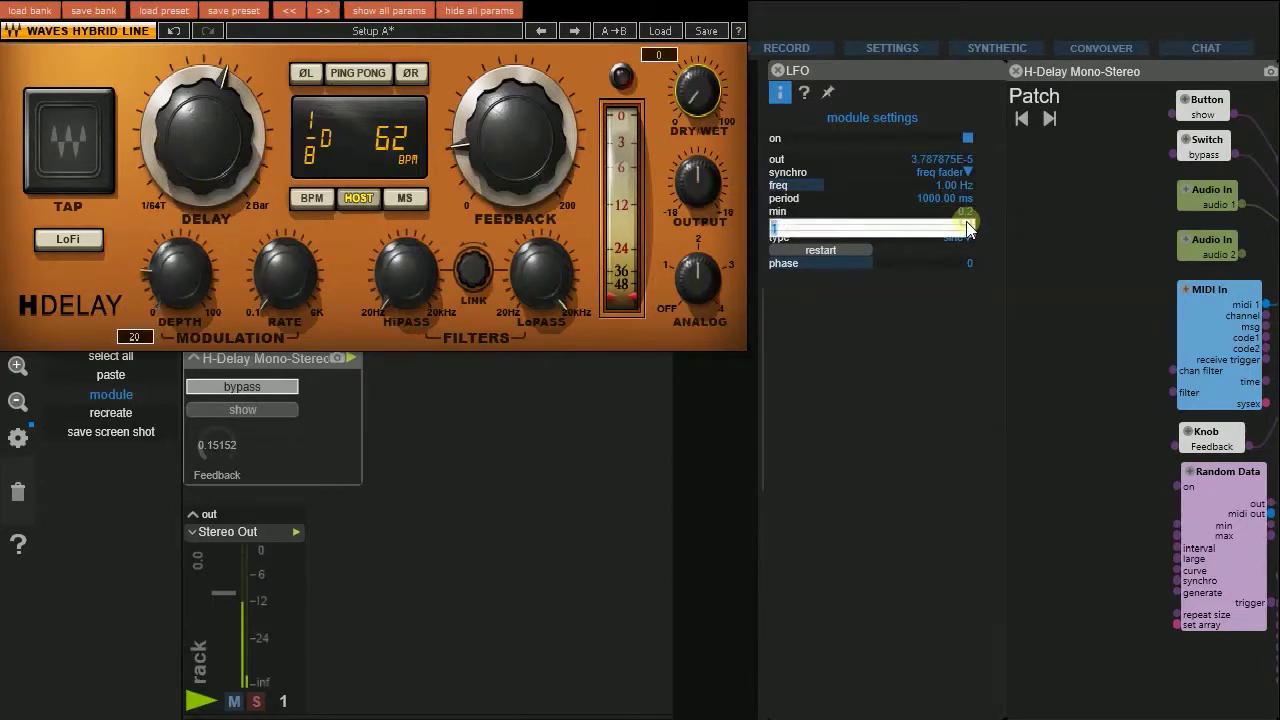
type("0.8")
key("Return")
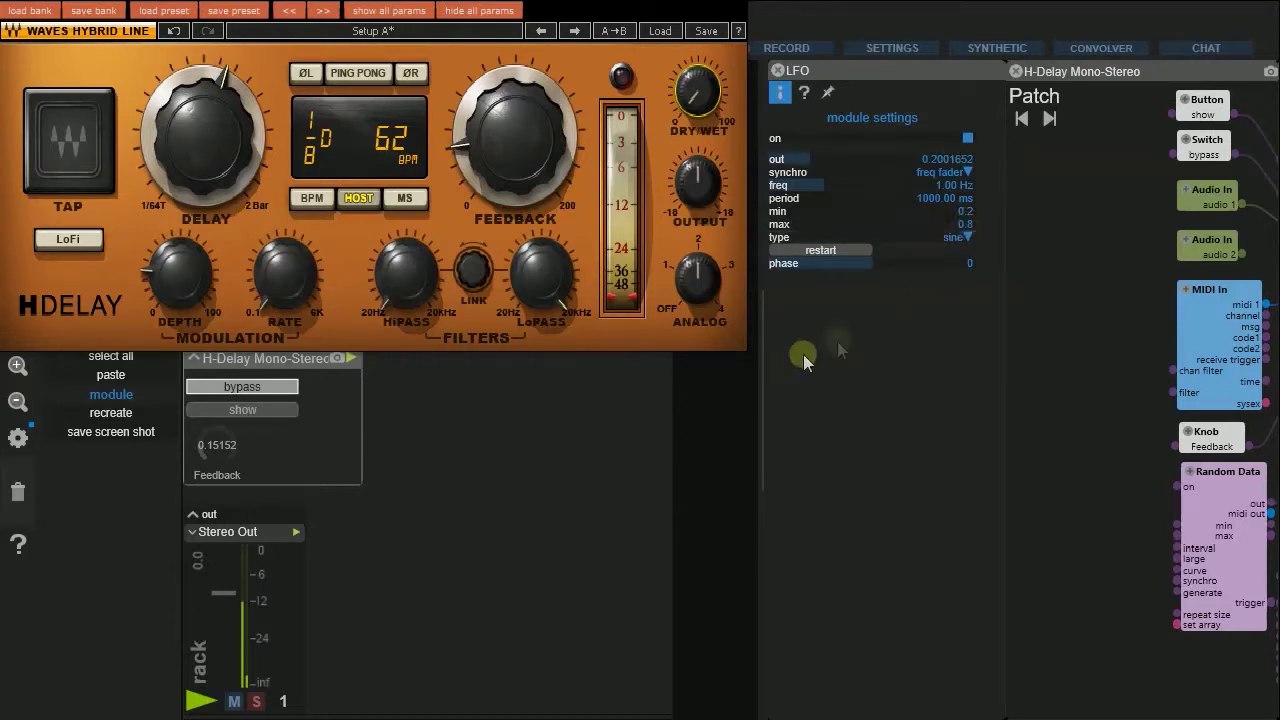
Switch off the bypass and vary the Feedback knob to hear the delay with the random and LFO modulation.
left_click_drag(763, 376, 676, 389)
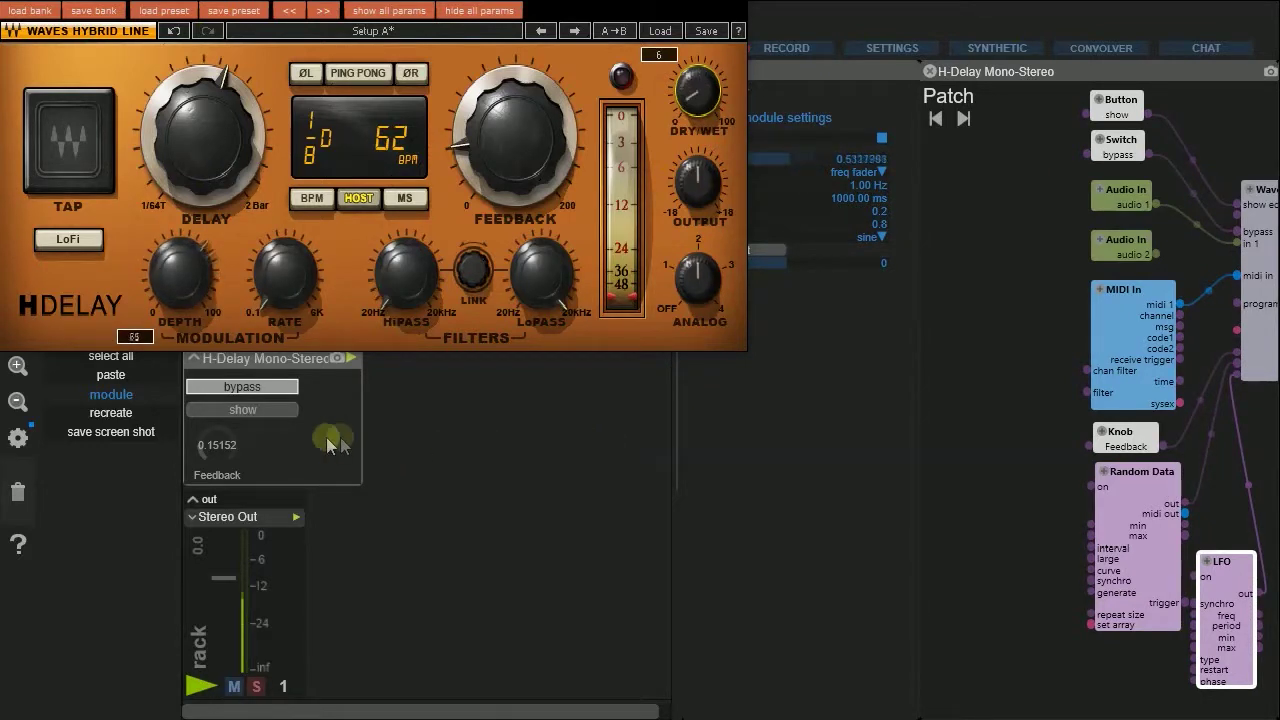
left_click(249, 398)
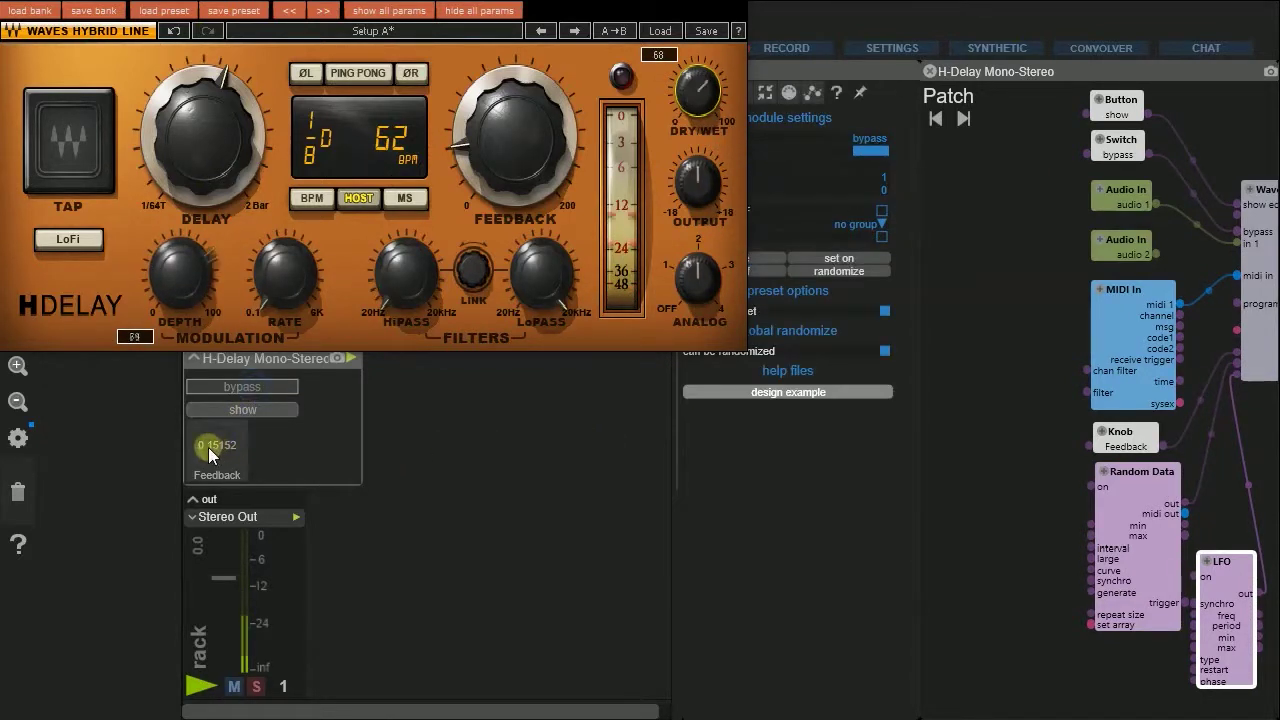
left_click_drag(204, 441, 215, 485)
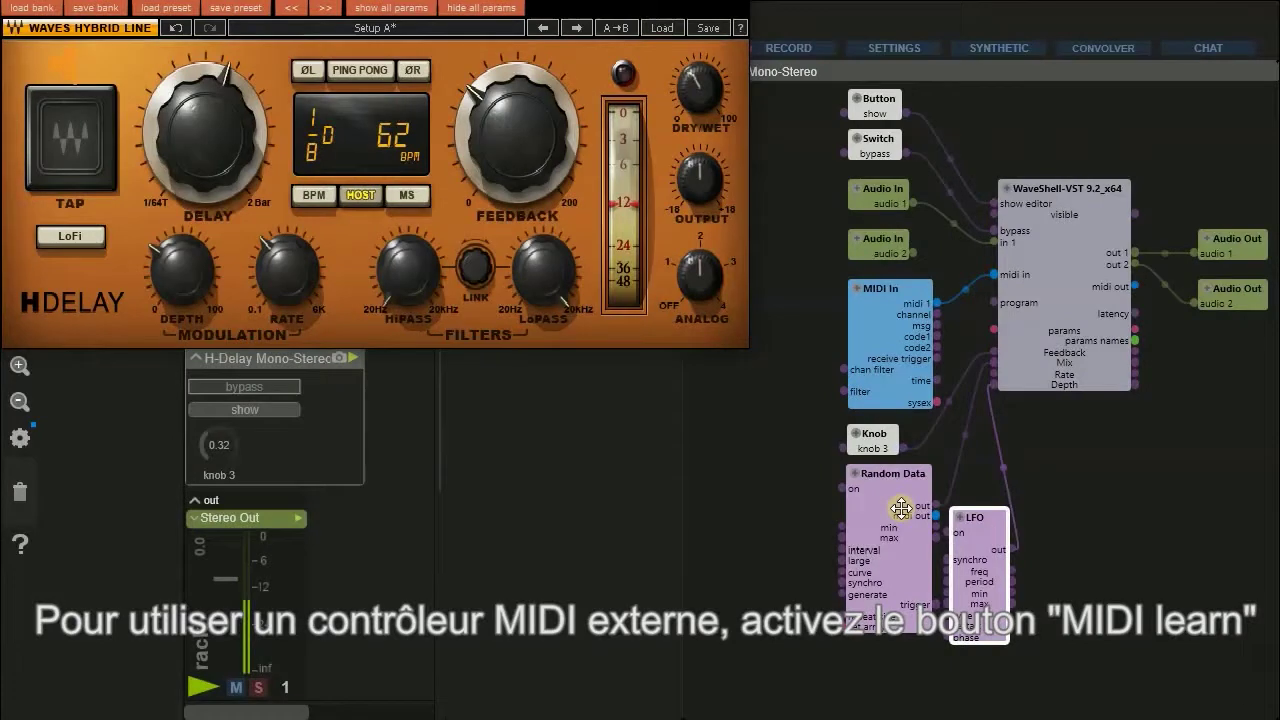
Hide the H-Delay window and assign knob 3 to an external MIDI controller with MIDI learn, then leave learn mode.
left_click(247, 407)
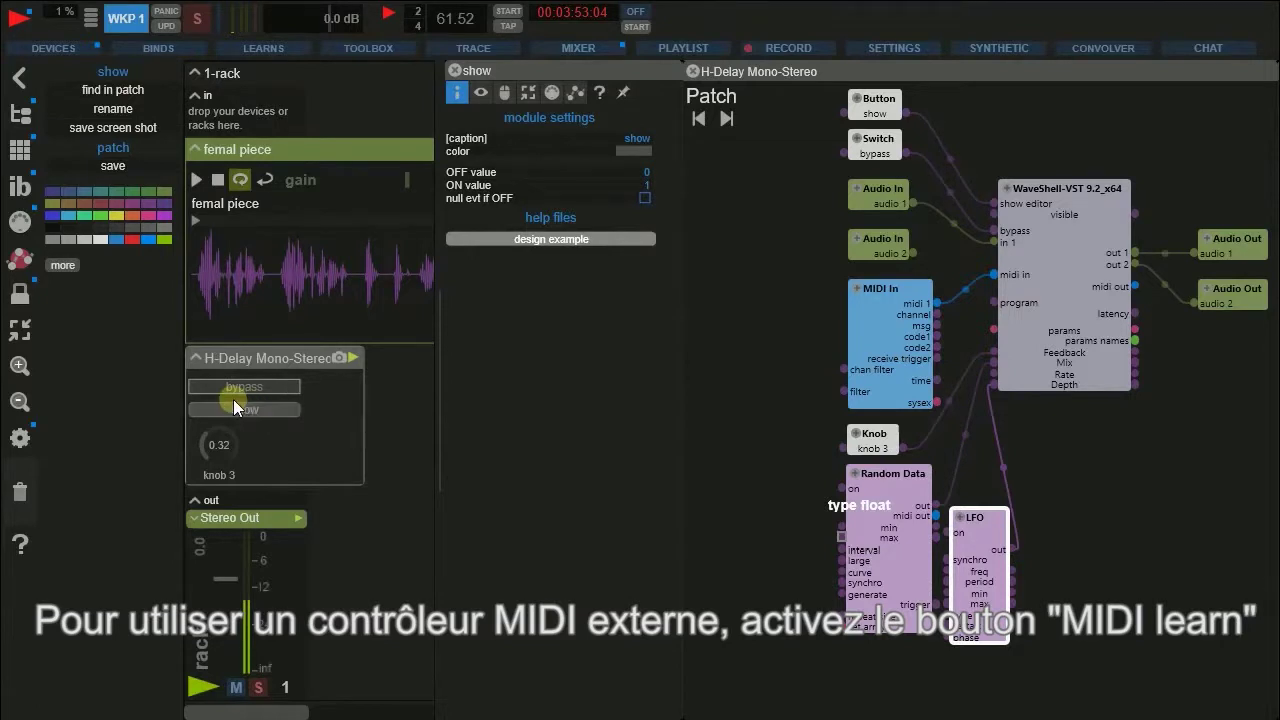
left_click(18, 222)
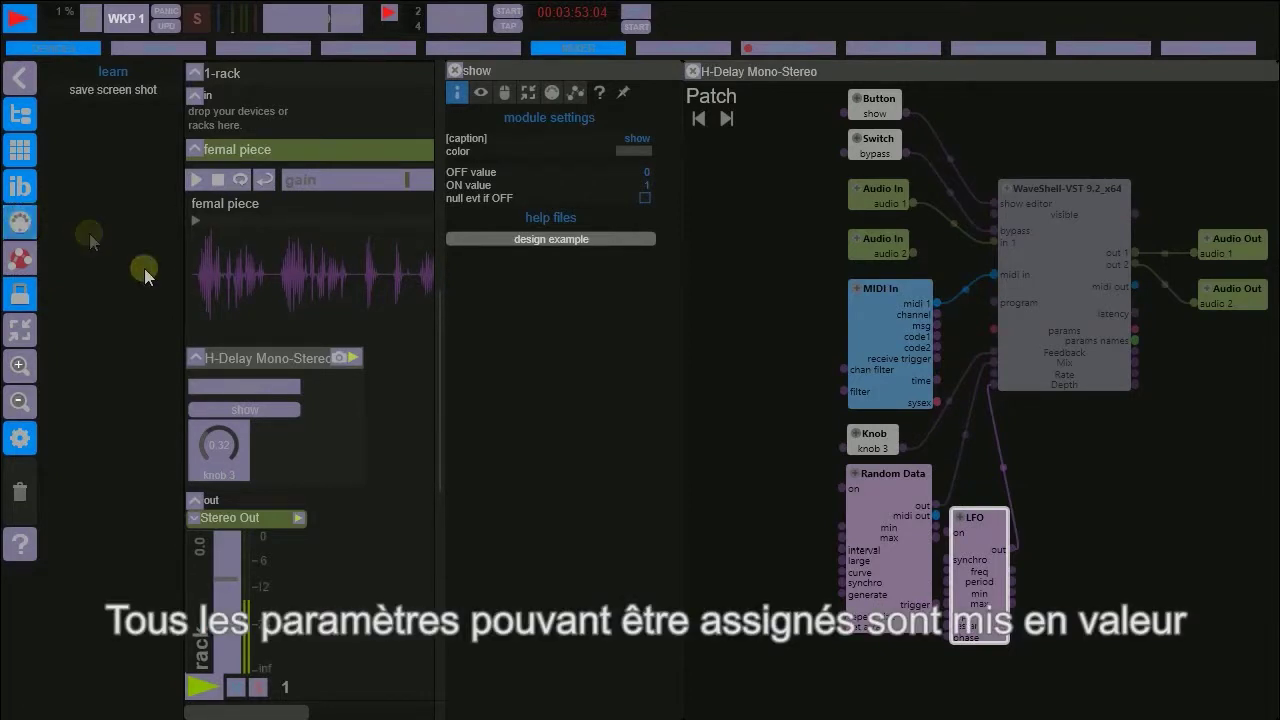
left_click(221, 453)
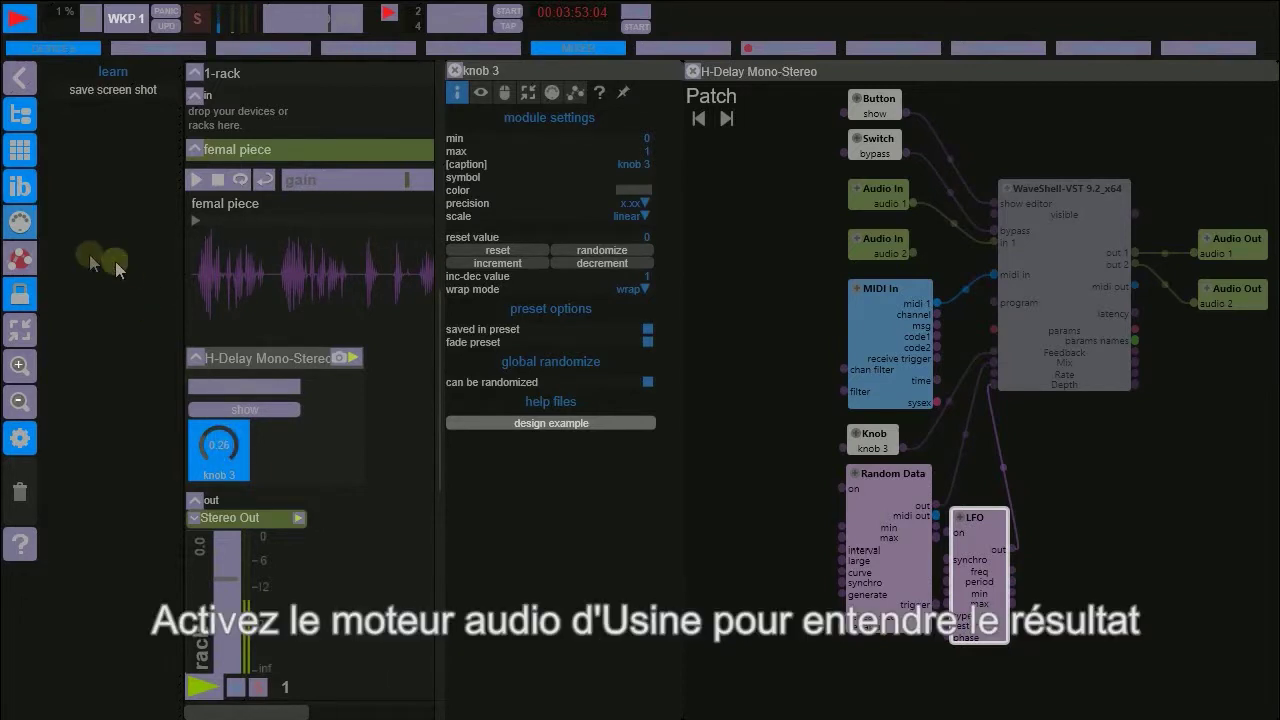
left_click(20, 230)
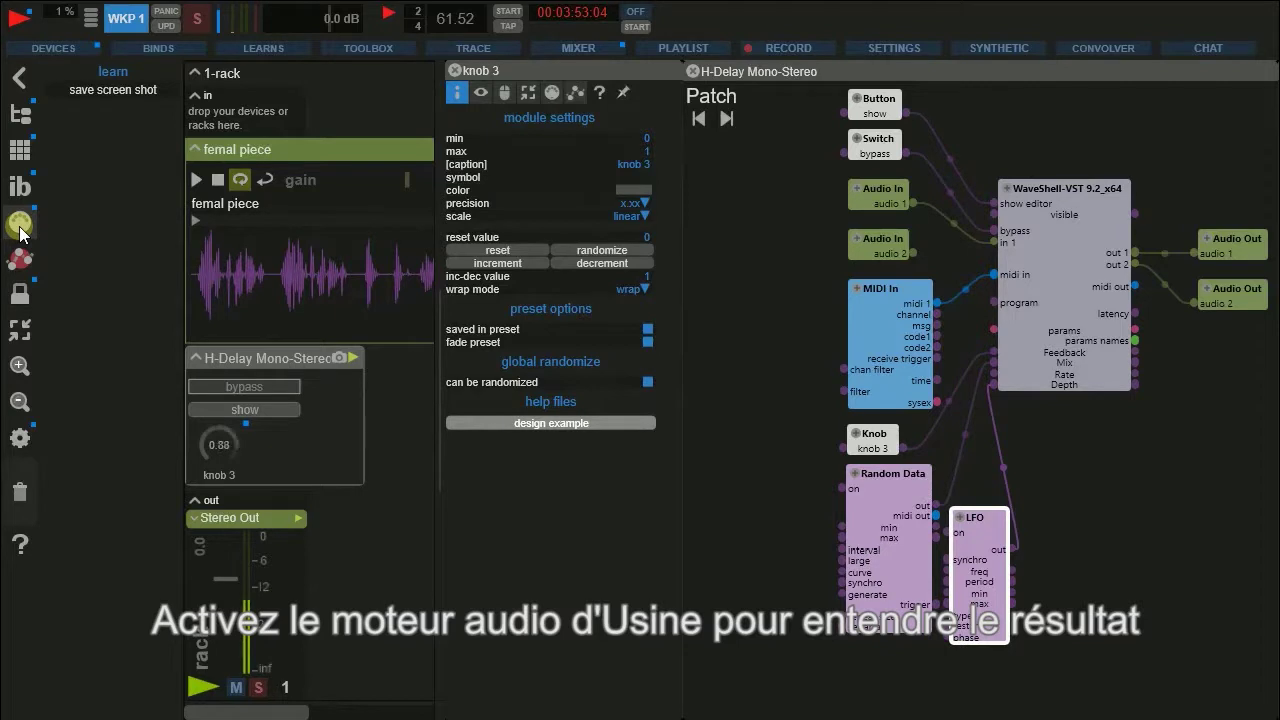
Show the H-Delay window to check the MIDI-controlled feedback, then turn the bypass on and hide the window.
left_click(251, 410)
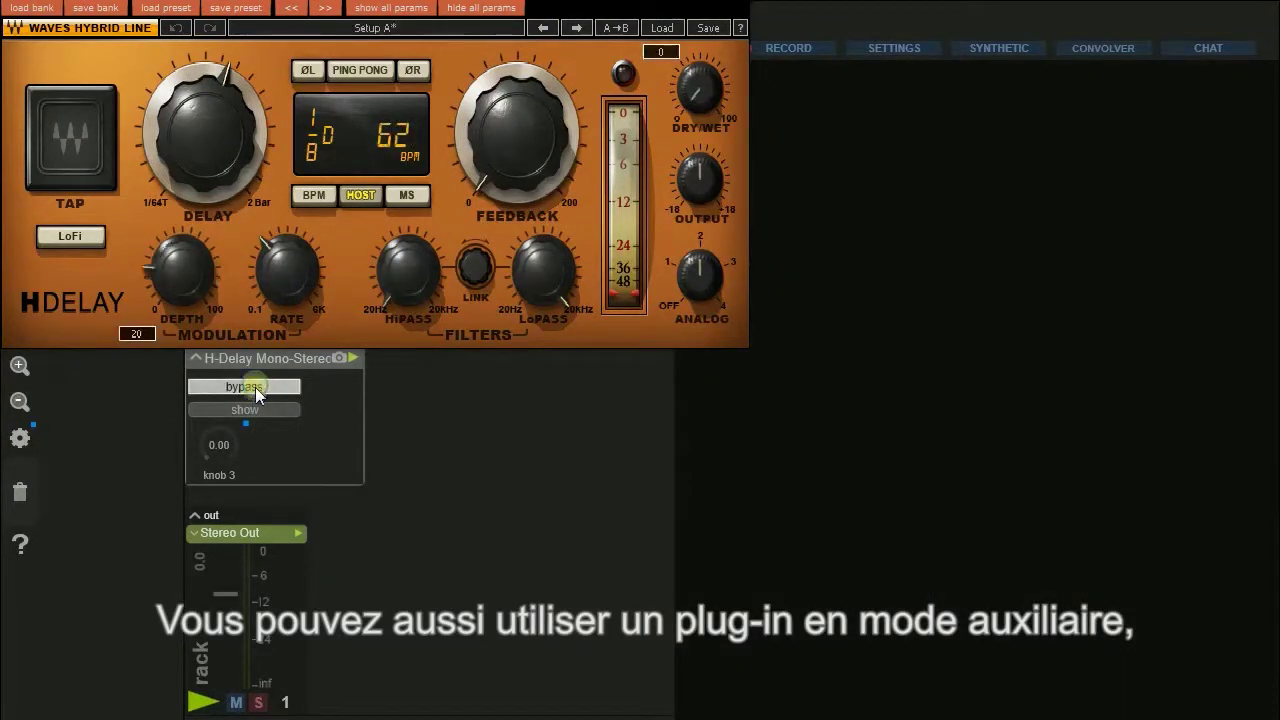
left_click(248, 409)
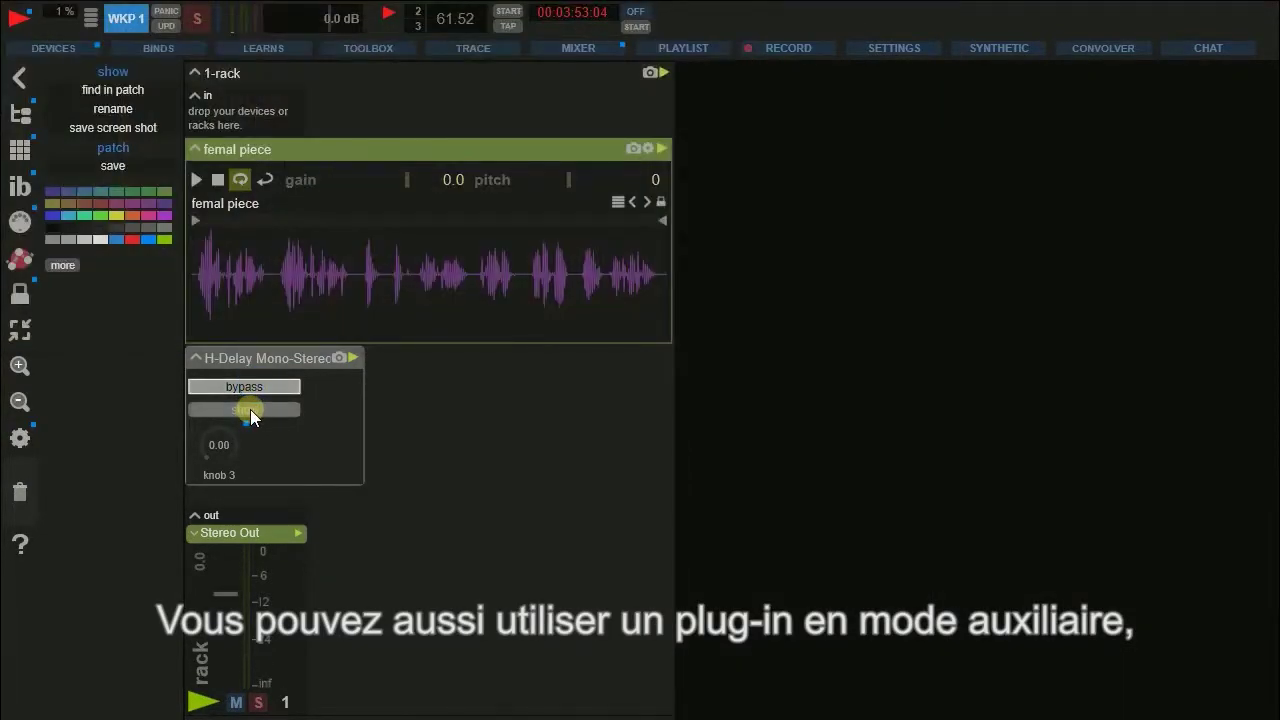
Load the TrueVerb Stereo plug-in from the browser into an empty area as a new rack, then close the browser.
key("ctrl+b")
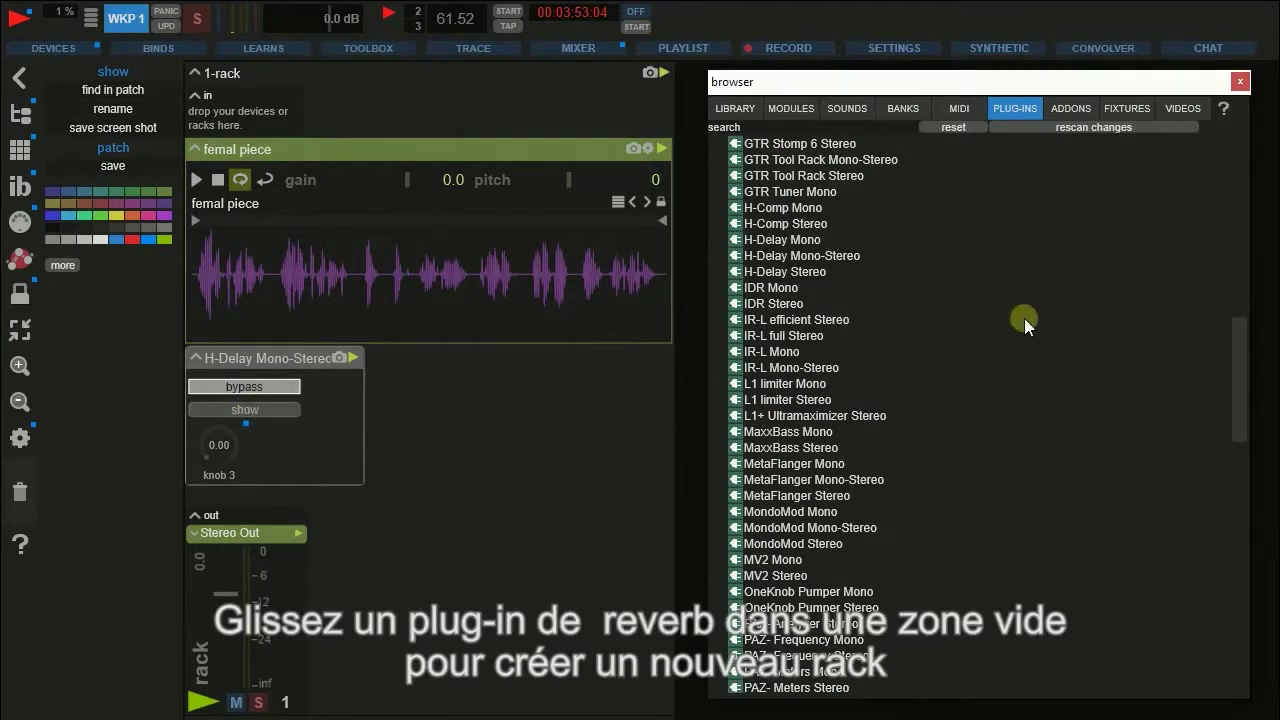
scroll(1026, 317, "down", 9)
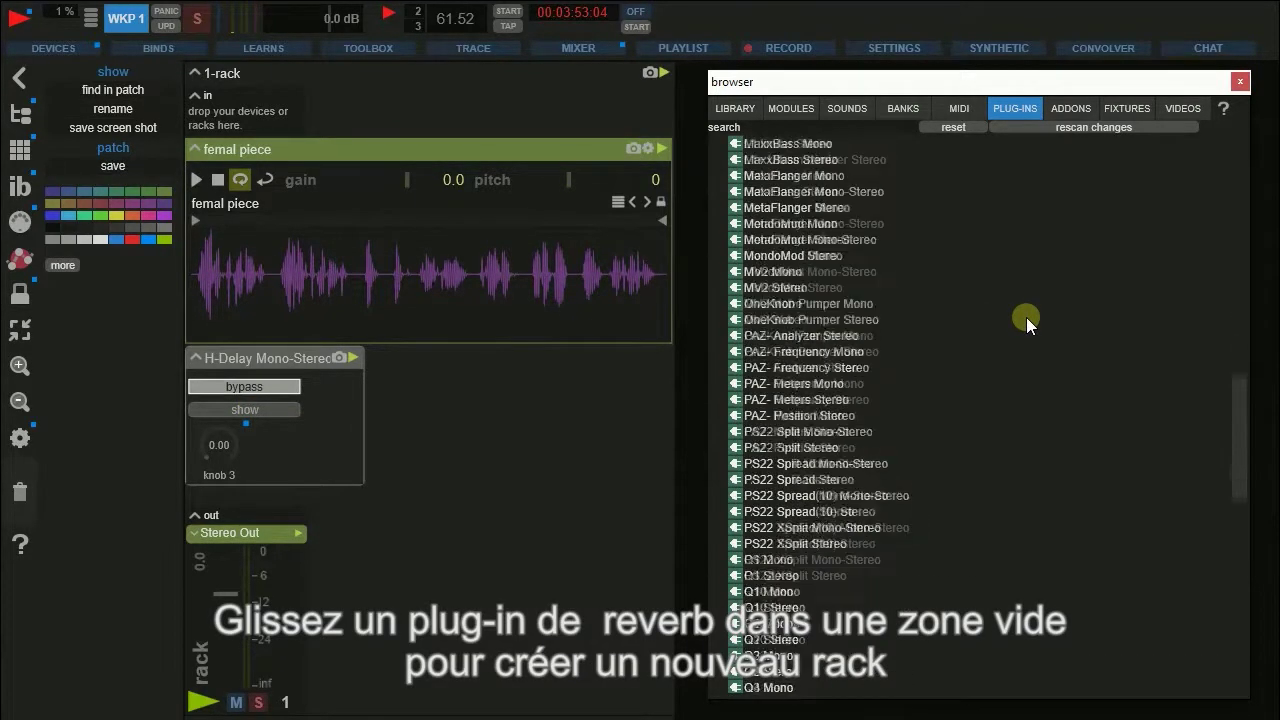
scroll(1026, 316, "down", 9)
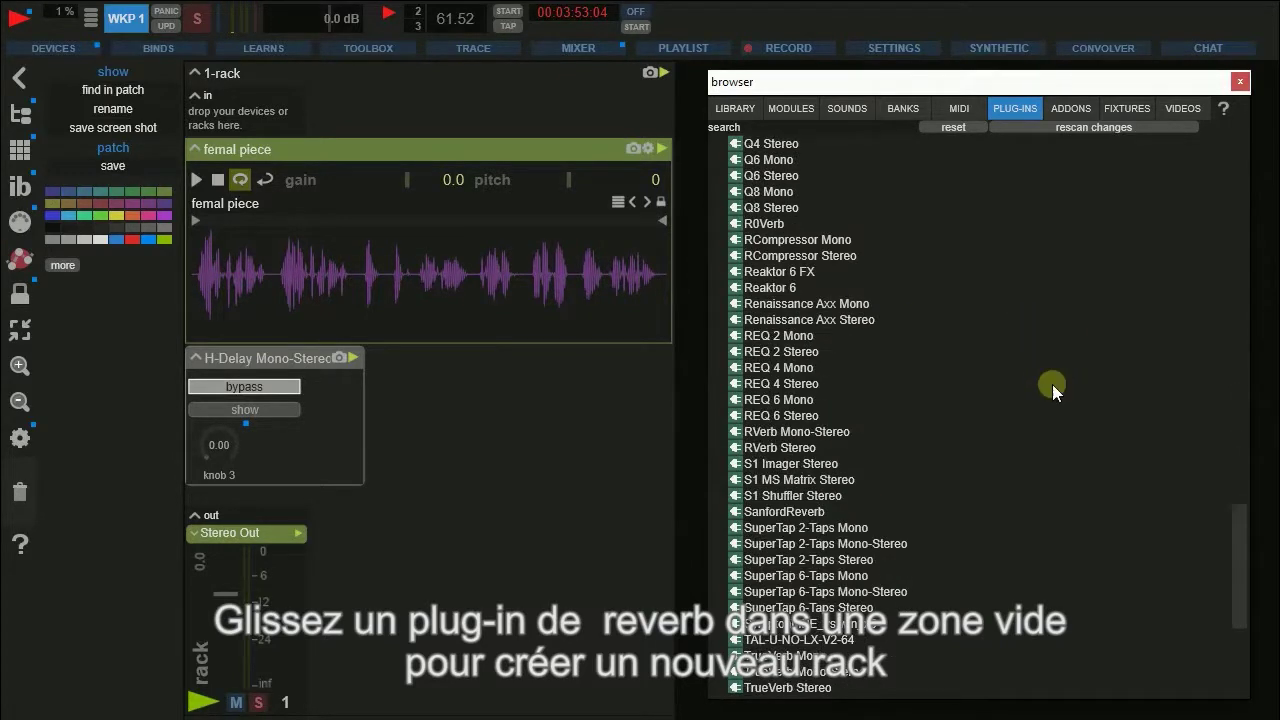
scroll(1053, 384, "down", 2)
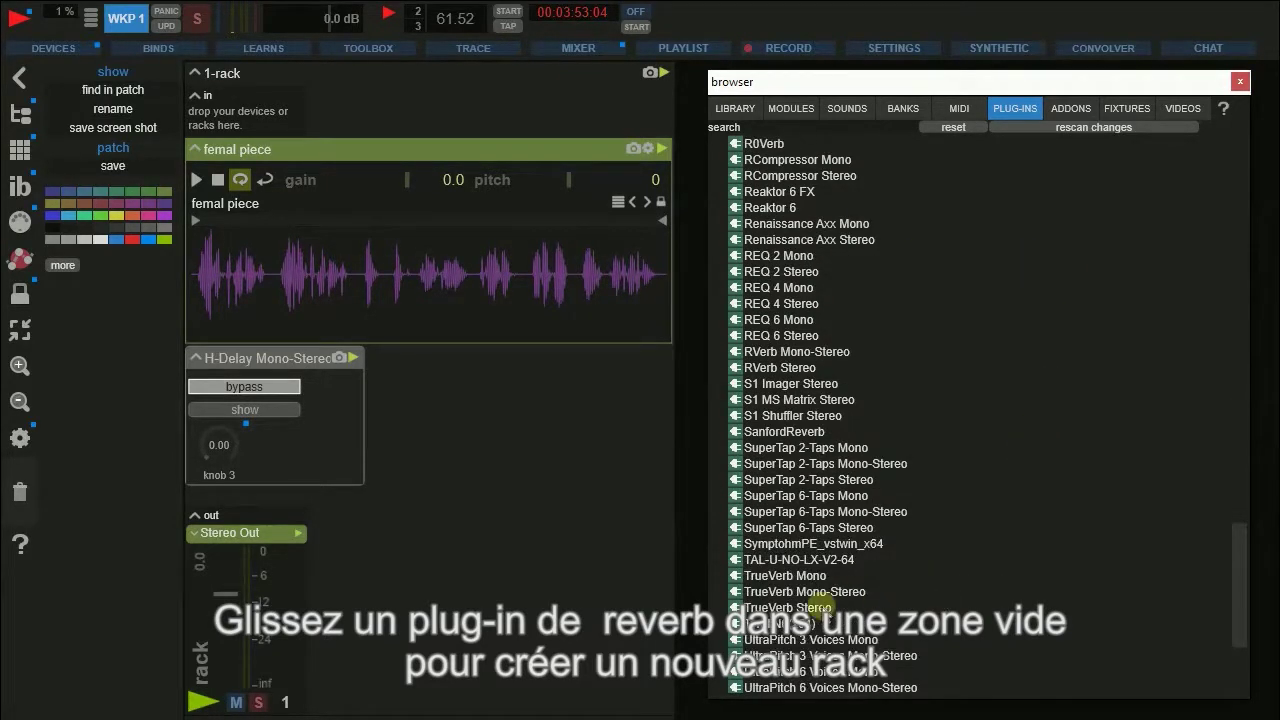
left_click(790, 607)
left_click_drag(1056, 86, 407, 47)
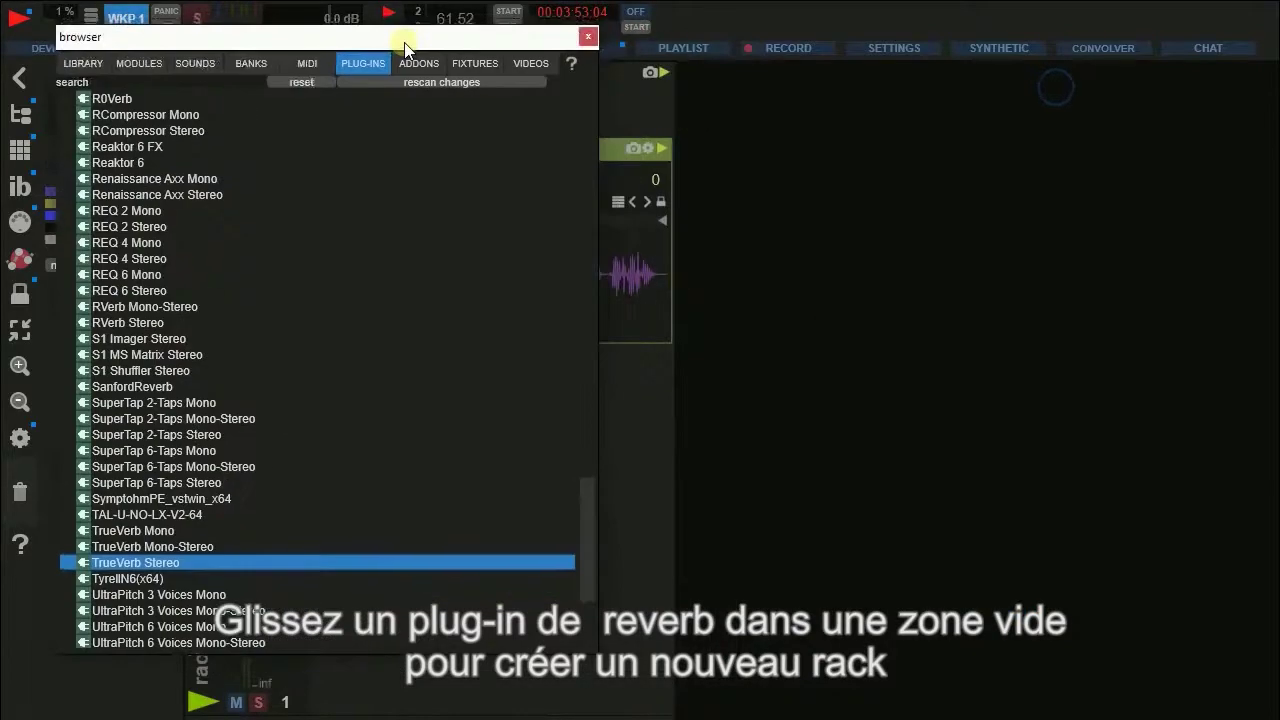
left_click_drag(101, 564, 851, 349)
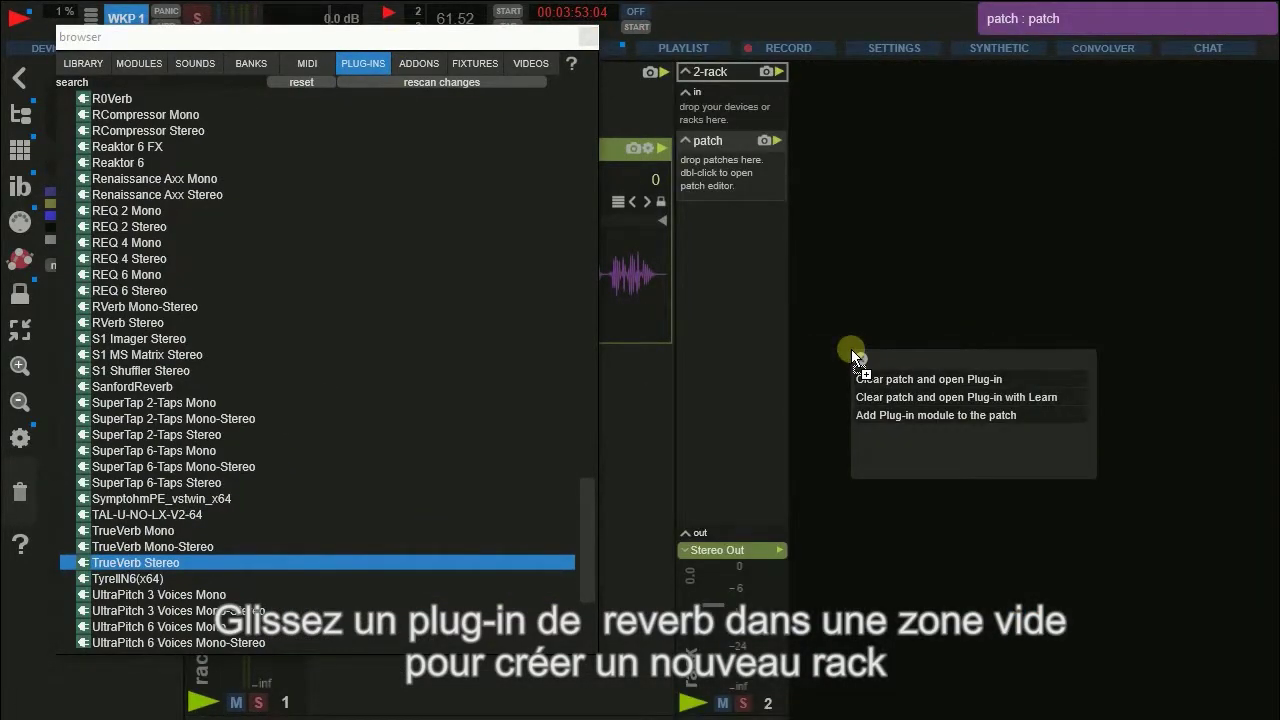
left_click(900, 380)
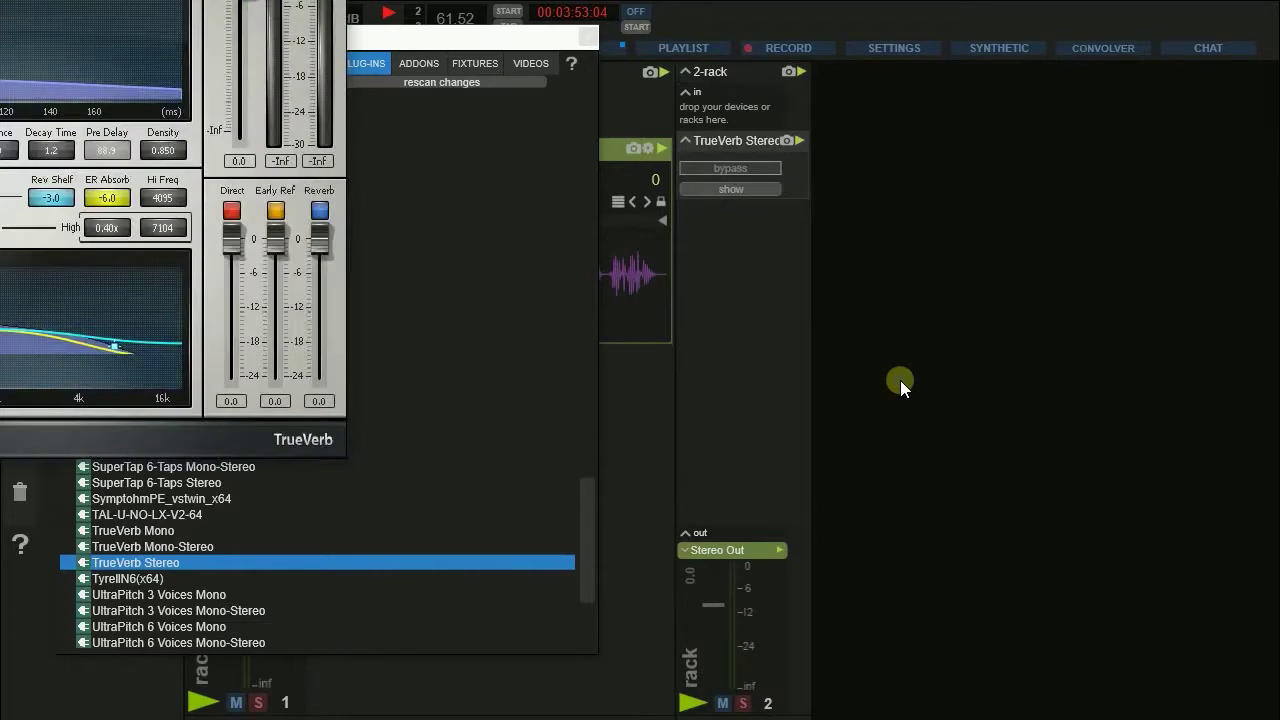
left_click(585, 39)
Load the Large Concert II factory preset in TrueVerb and close the plug-in window.
left_click(507, 14)
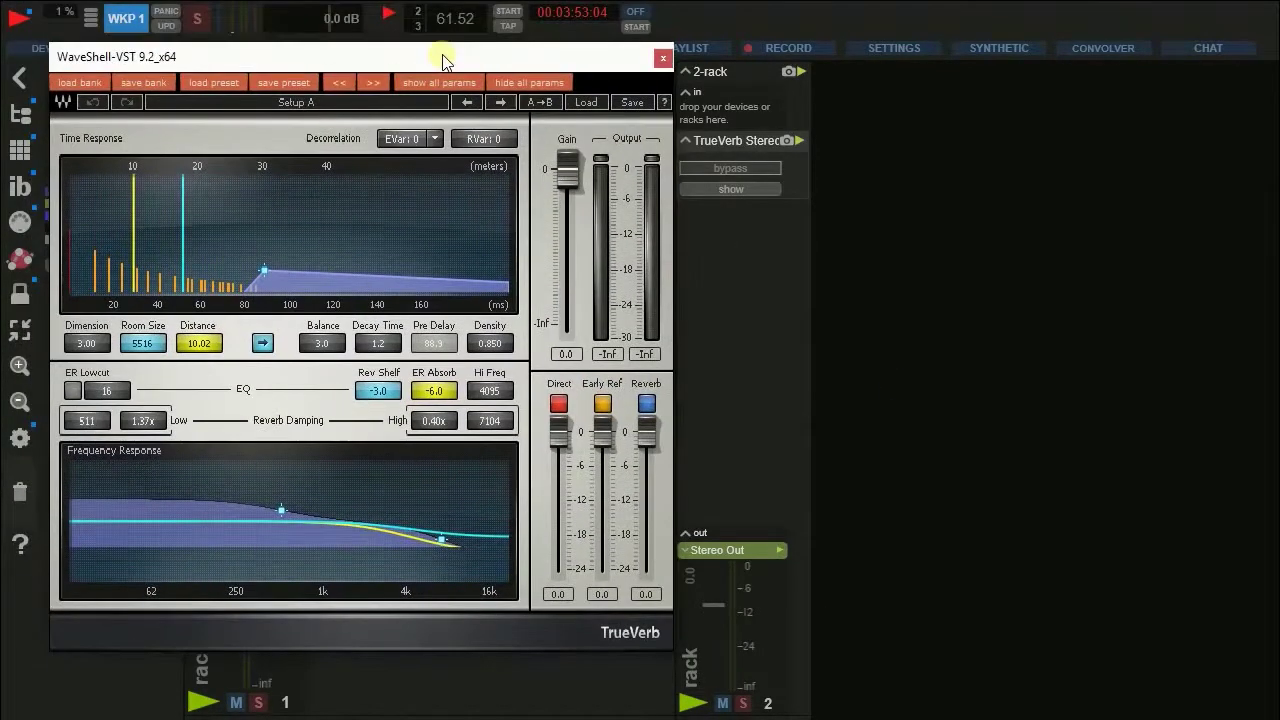
left_click(585, 103)
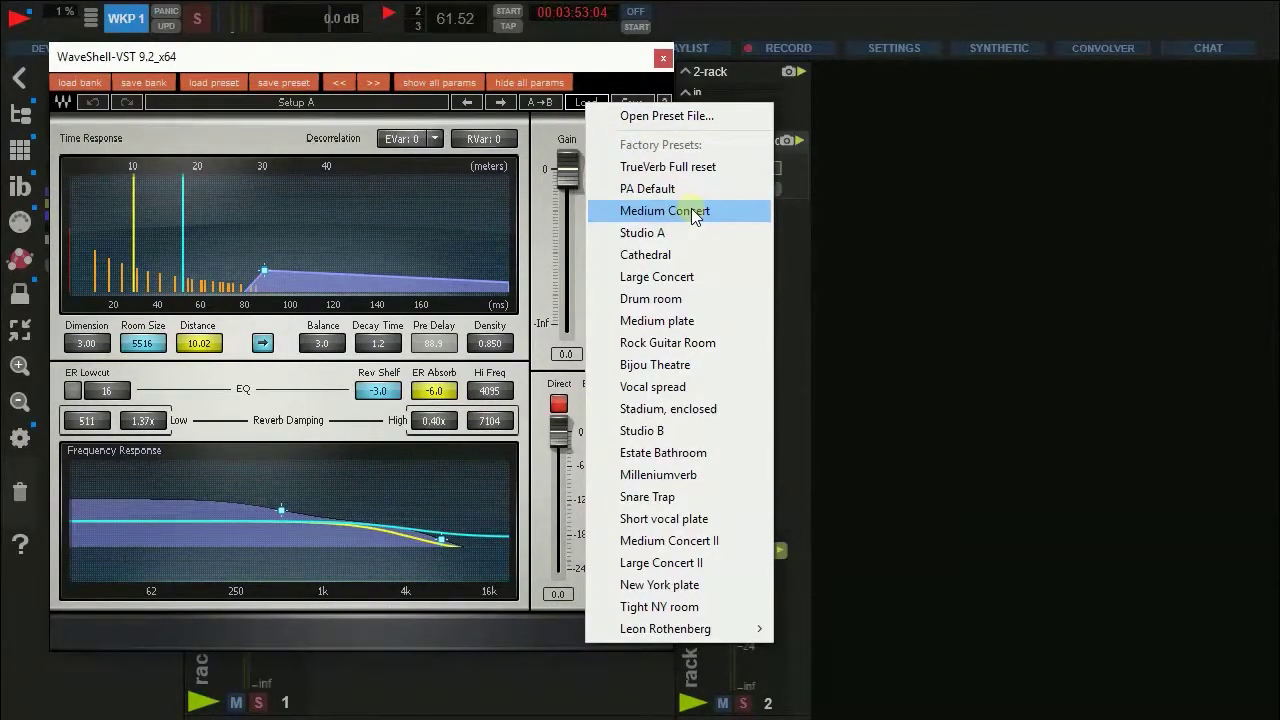
left_click(680, 562)
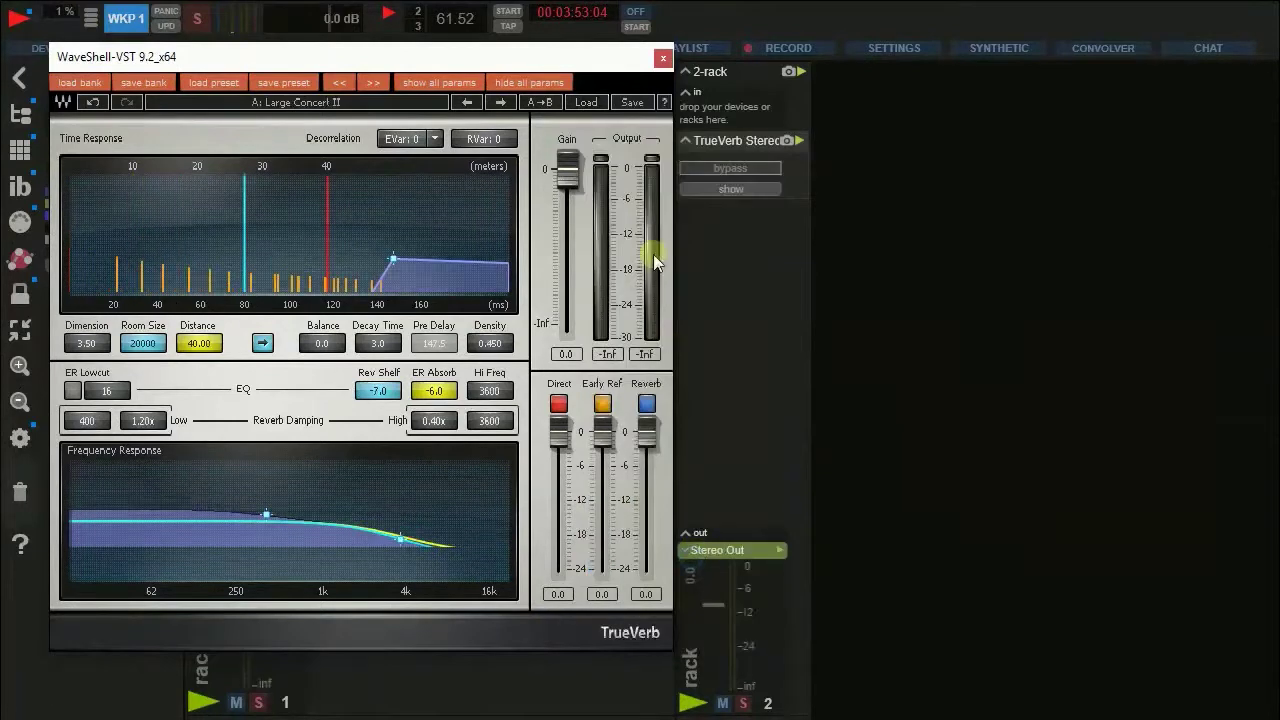
left_click(665, 60)
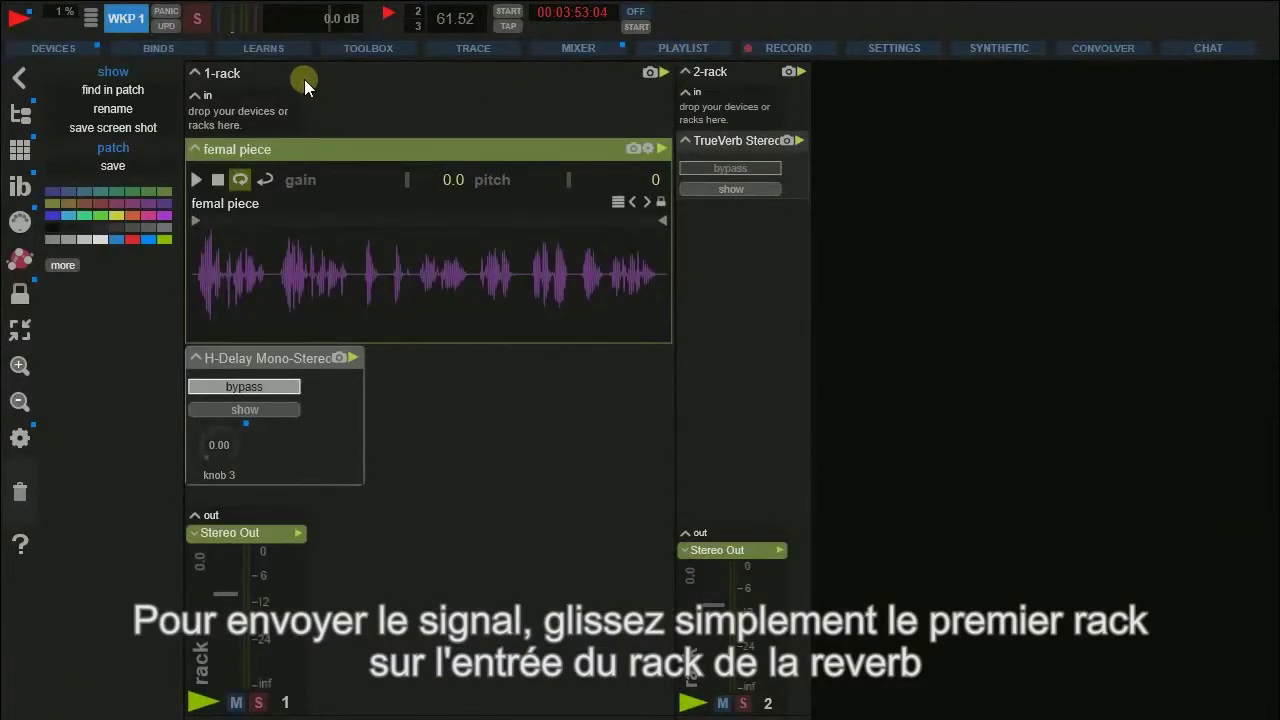
Send 1-rack into the reverb rack's input, expand its settings and lower the send gain to about -4.9 dB.
left_click_drag(304, 79, 727, 106)
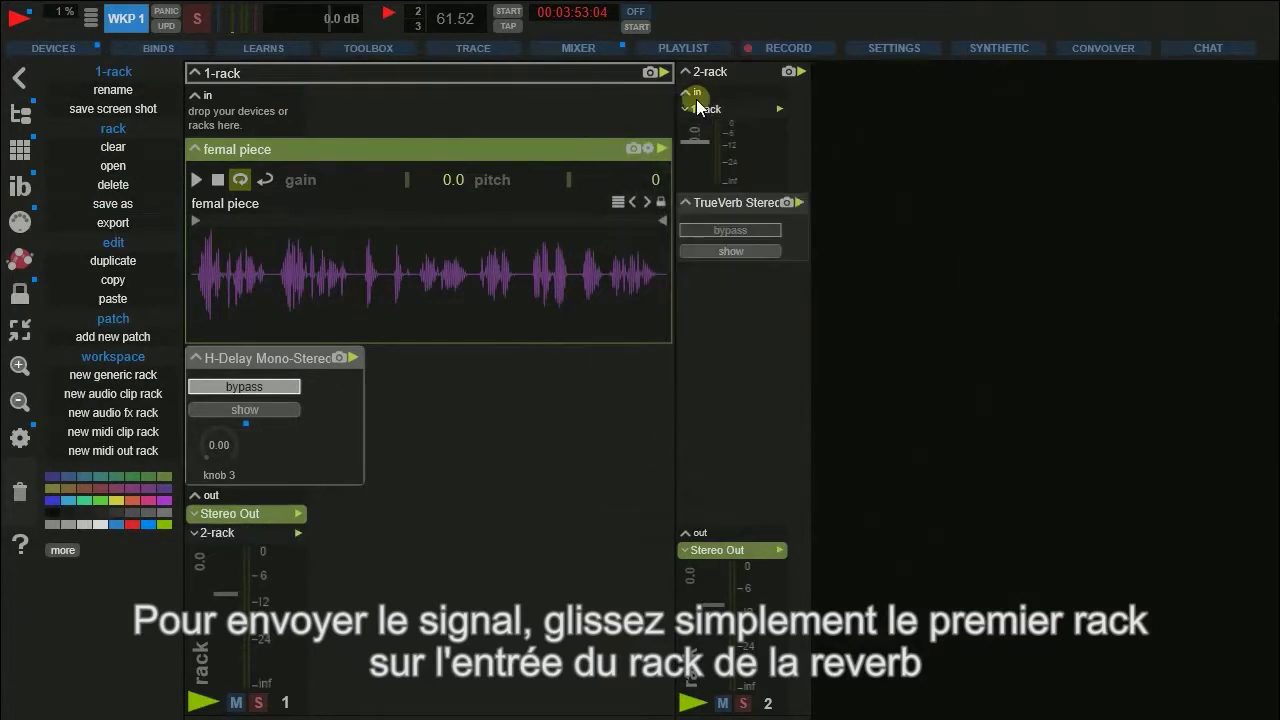
left_click(685, 108)
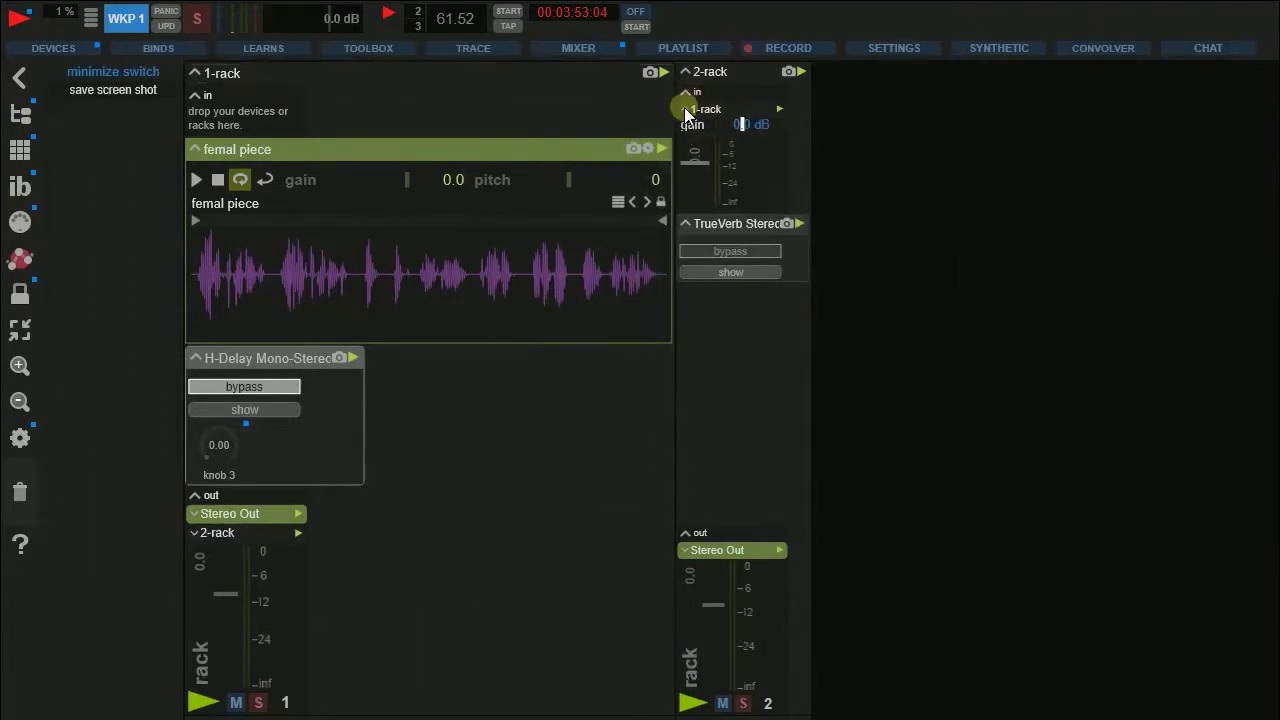
left_click(740, 125)
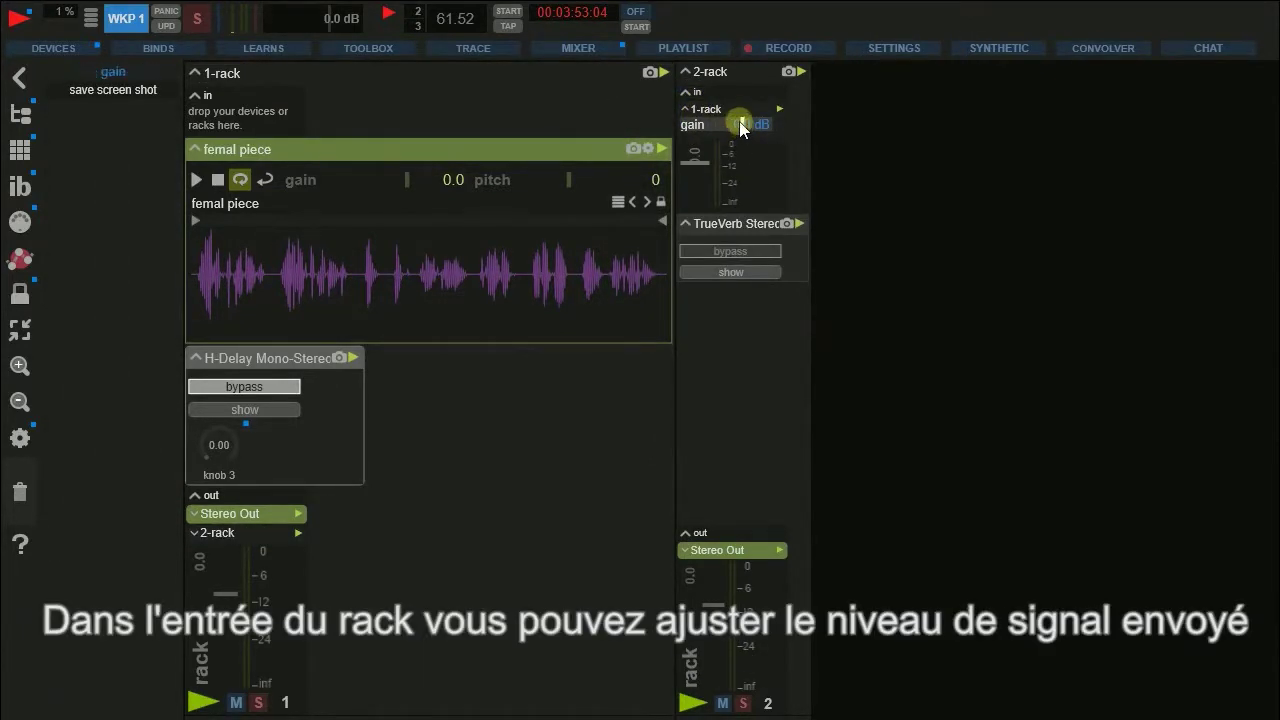
left_click_drag(742, 122, 729, 128)
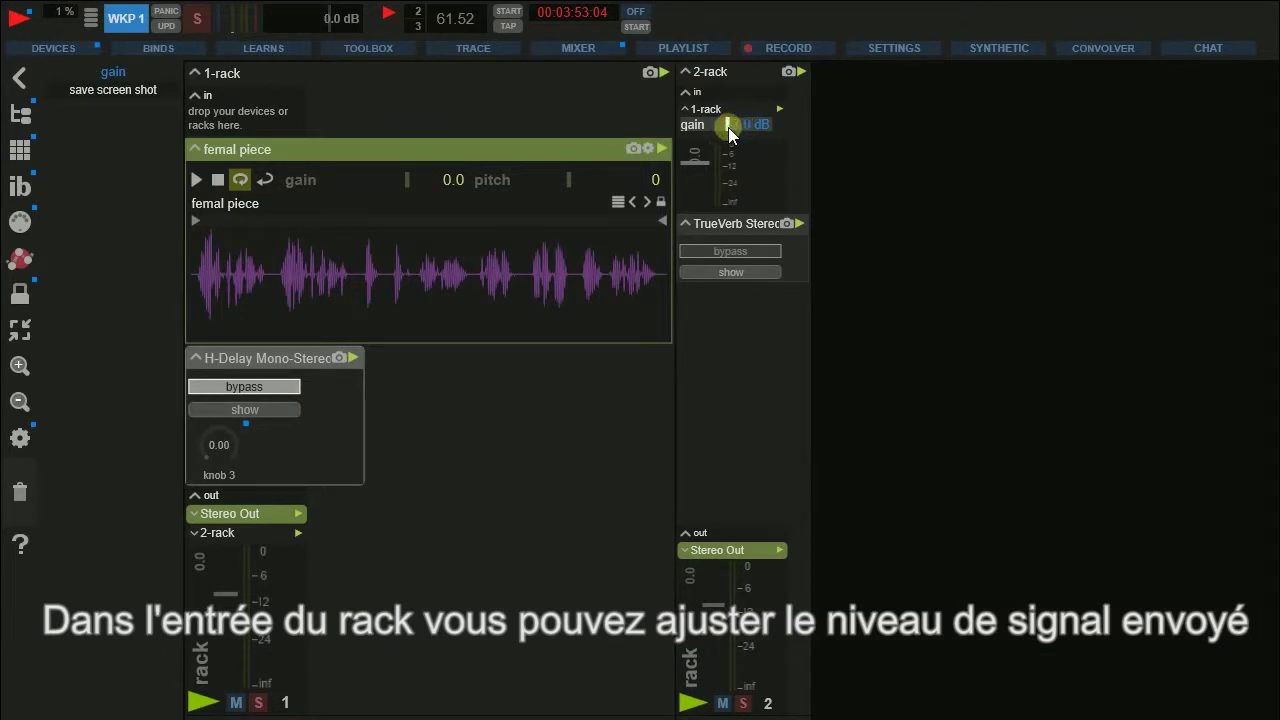
left_click(705, 176)
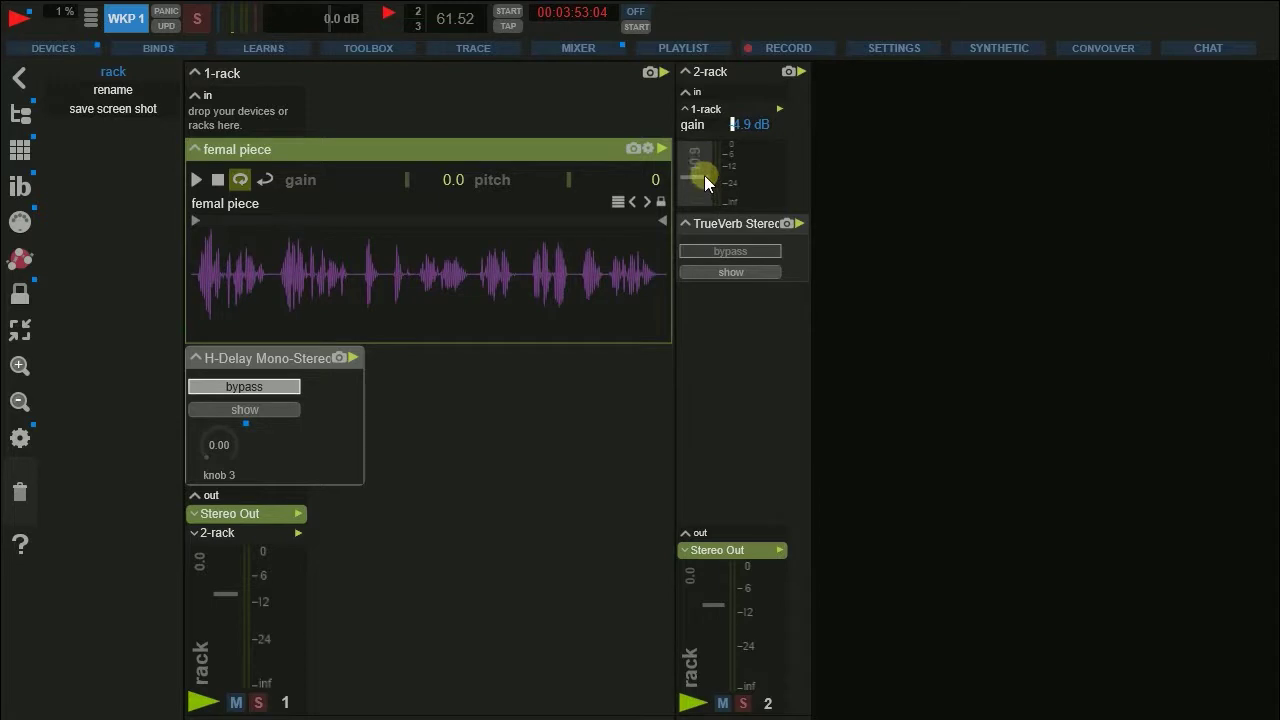
Start the audio engine and vary the reverb rack's output fader to hear it act as the master level.
left_click(726, 614)
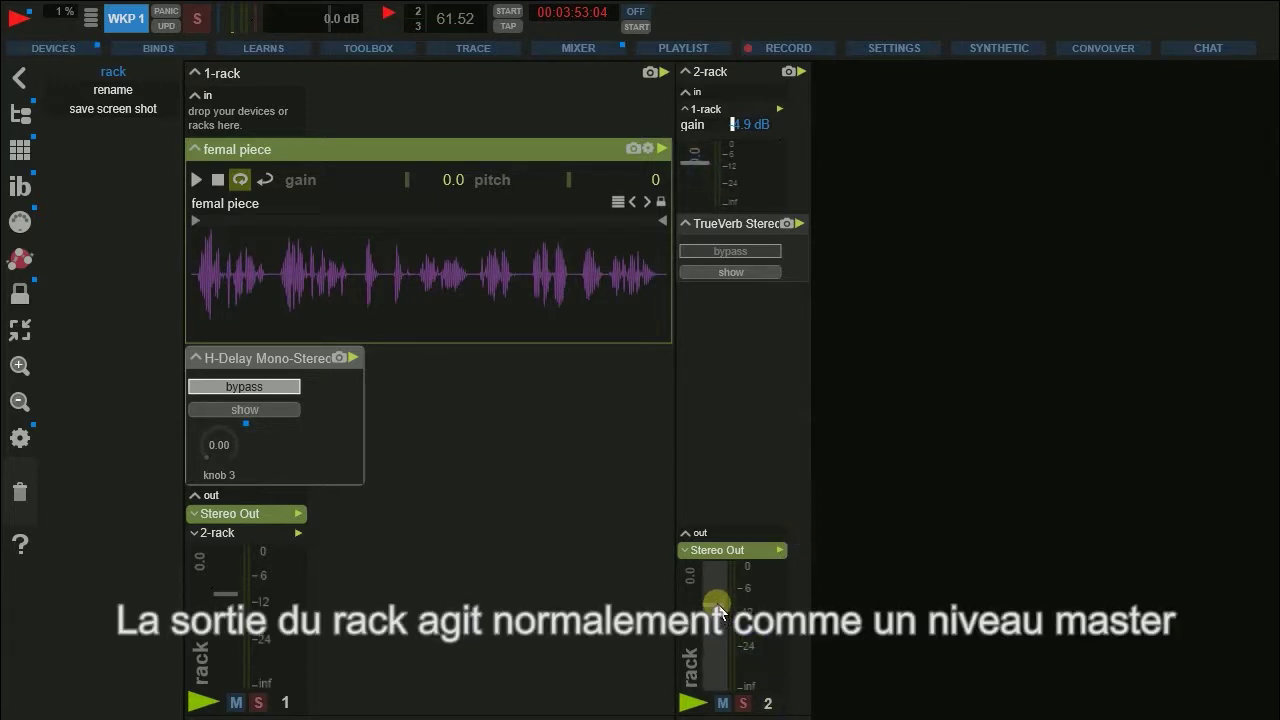
left_click_drag(720, 610, 720, 619)
key("space")
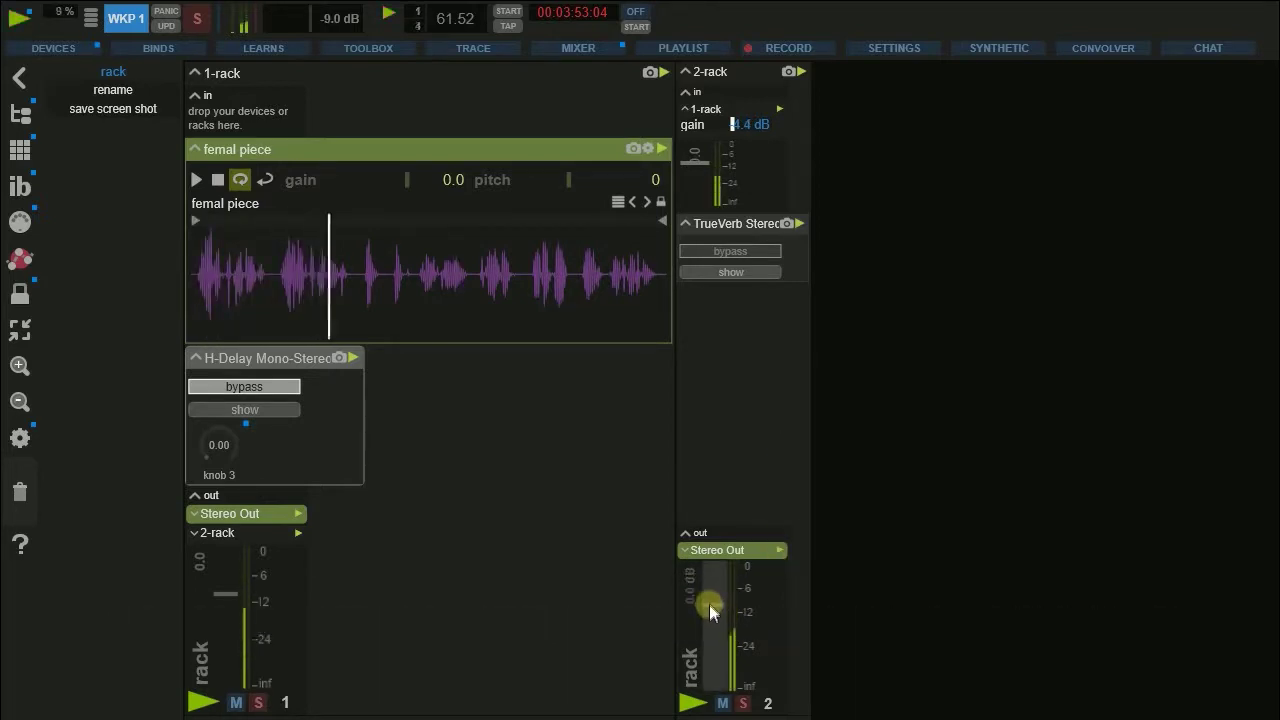
left_click_drag(709, 606, 709, 688)
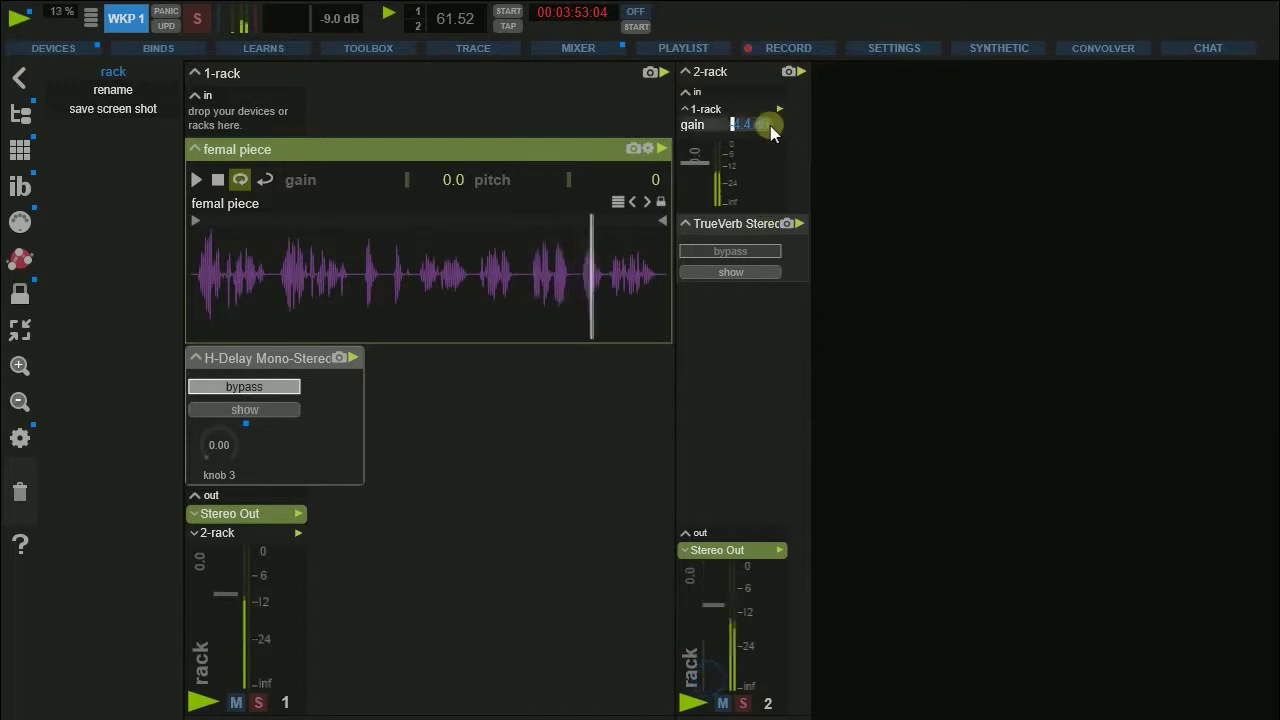
Adjust the 1-rack send gain to about -3.9 dB during playback and try the send level fader on the reverb rack's input.
left_click(732, 126)
left_click_drag(724, 130, 728, 220)
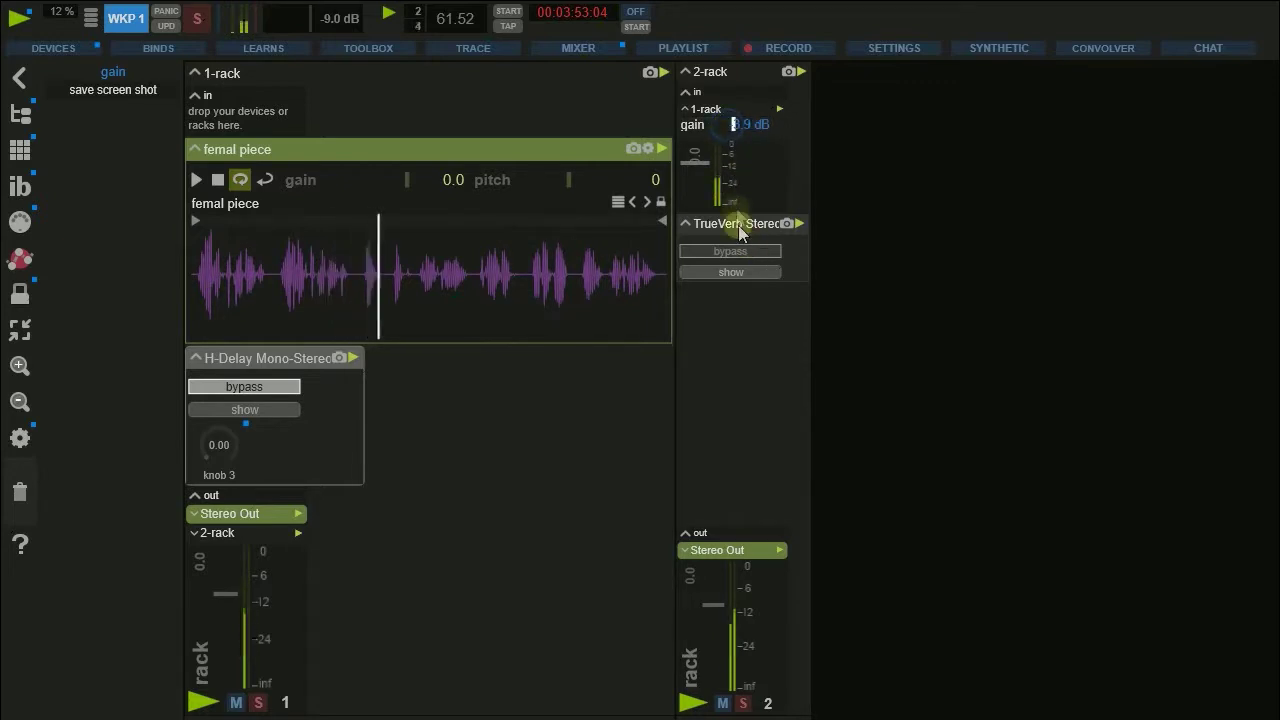
mouse_move(695, 160)
left_mouse_down()
mouse_move(700, 205)
mouse_move(703, 137)
left_mouse_up()
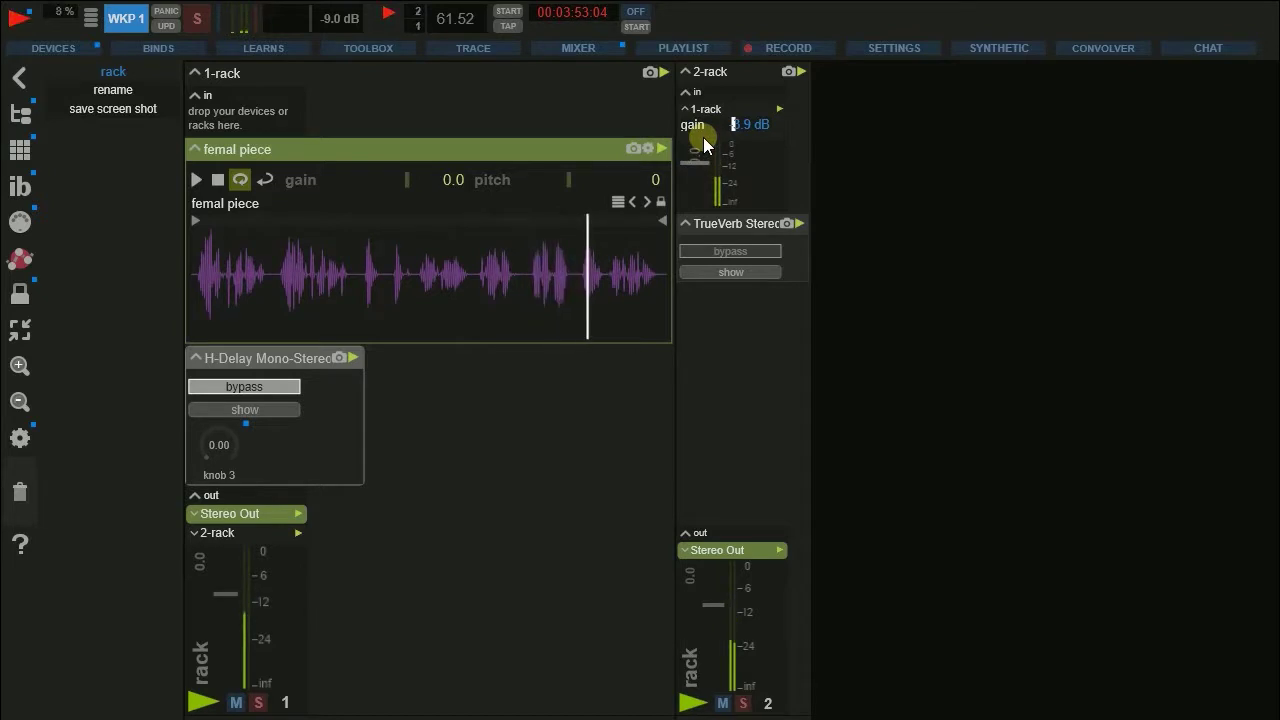
Delete the reverb rack and the femal piece rack to empty the workspace.
left_click(733, 72)
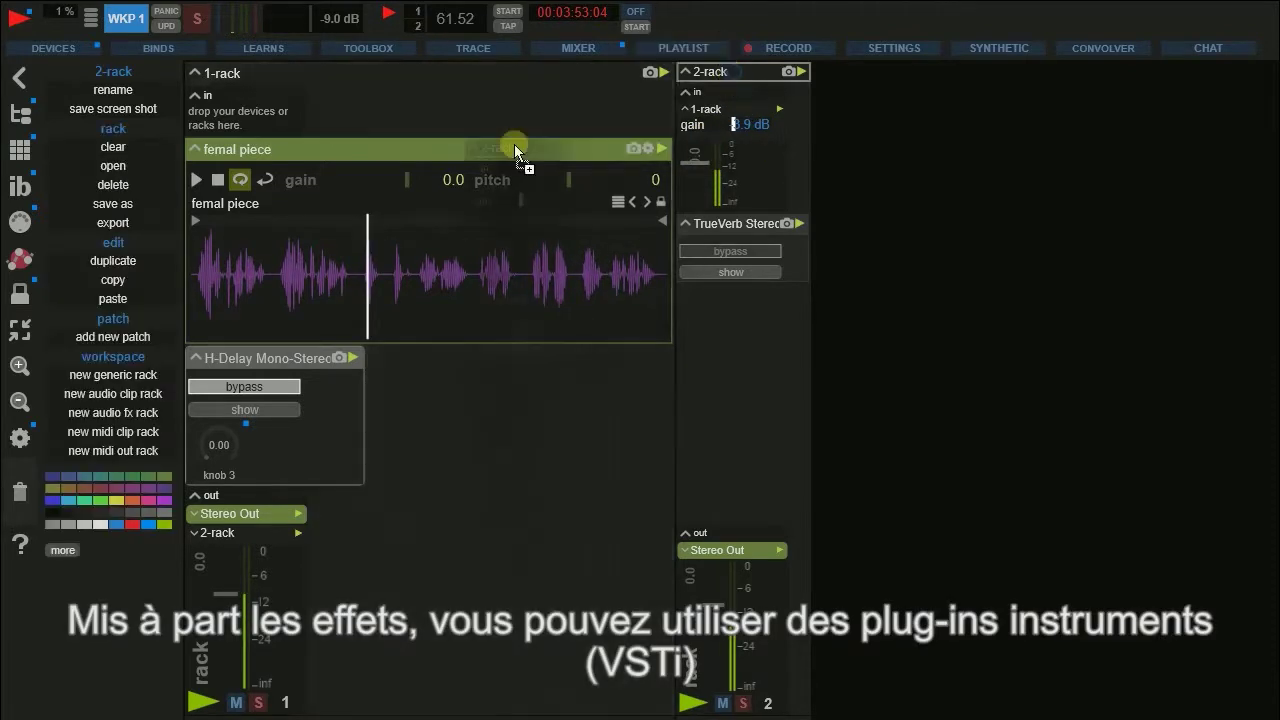
left_click(23, 499)
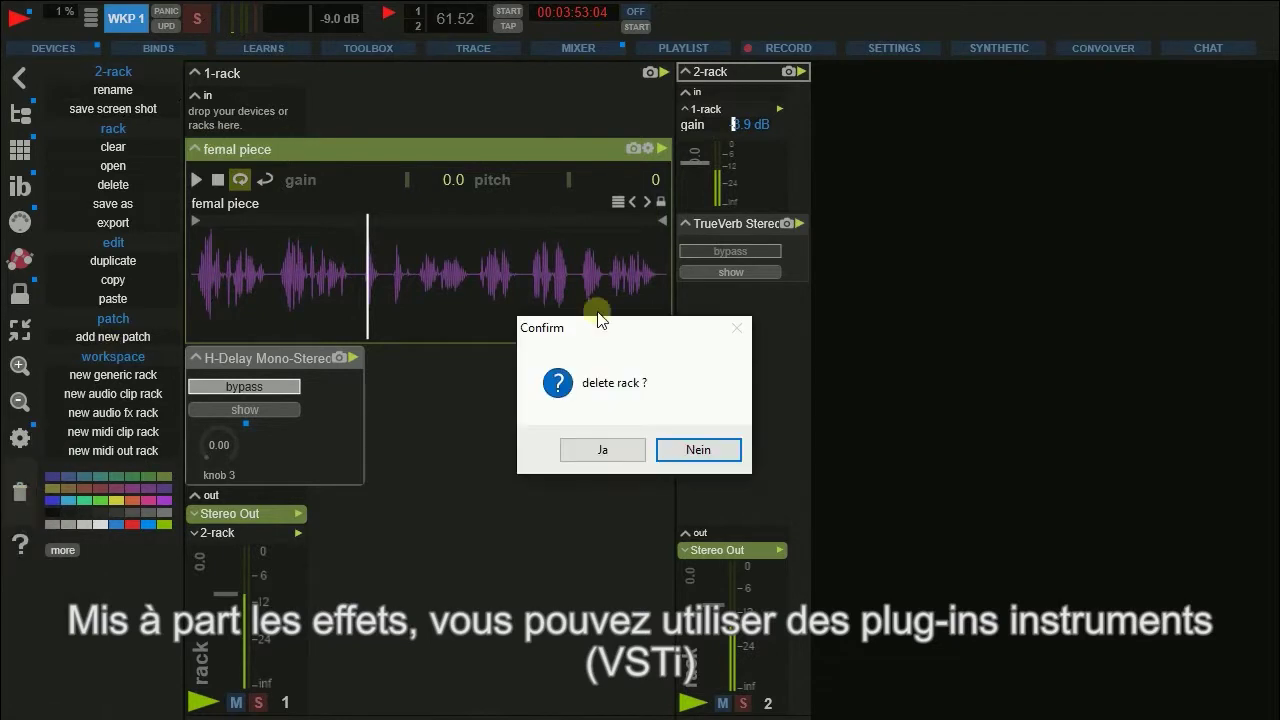
left_click(610, 455)
left_click(445, 73)
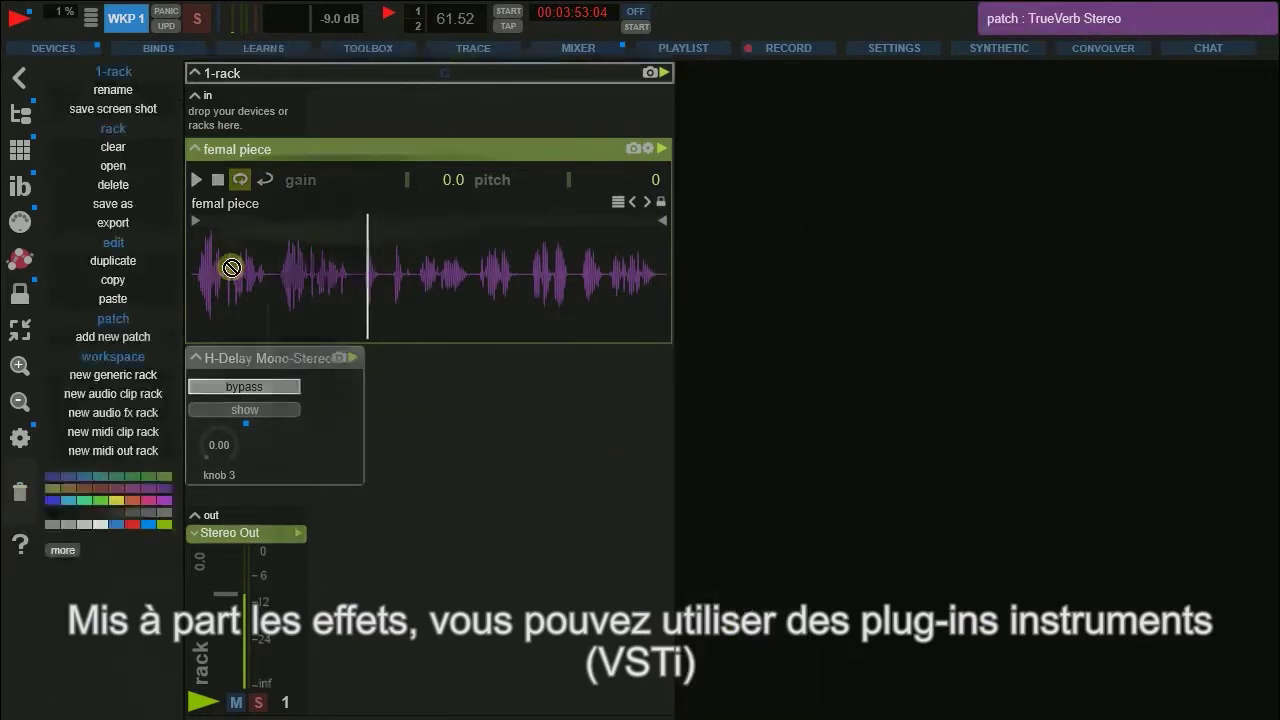
left_click(25, 488)
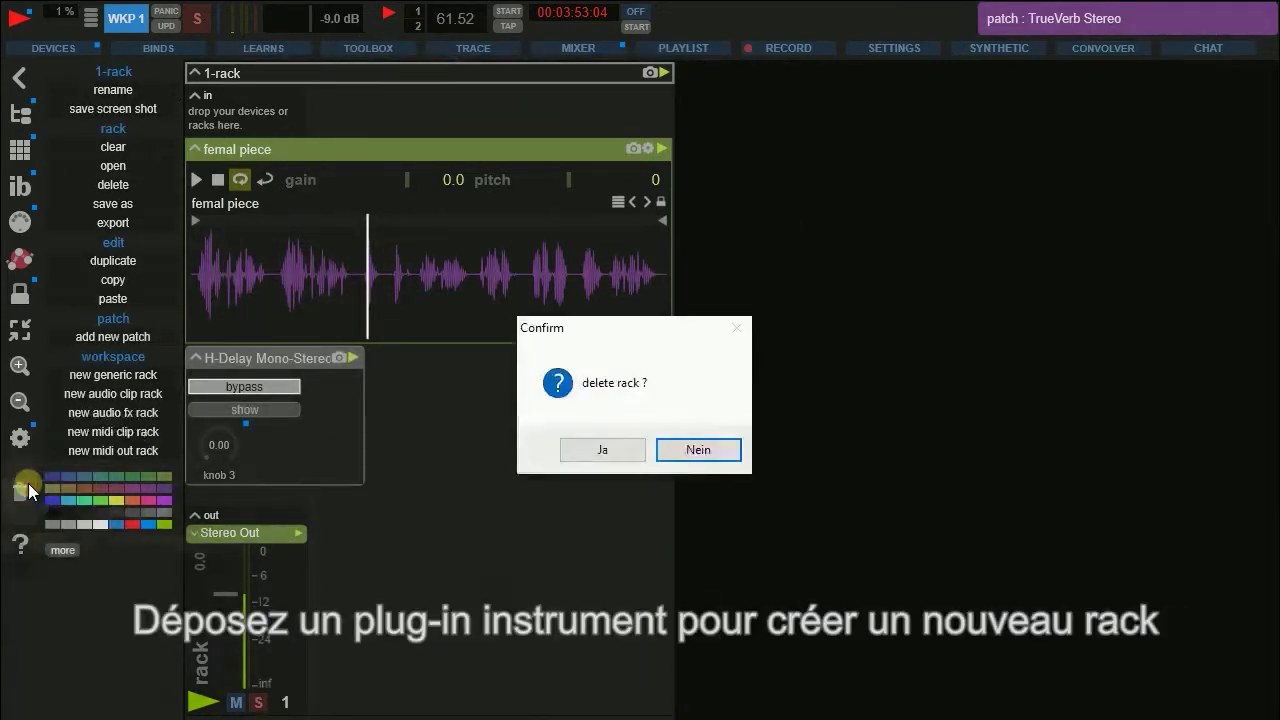
left_click(611, 453)
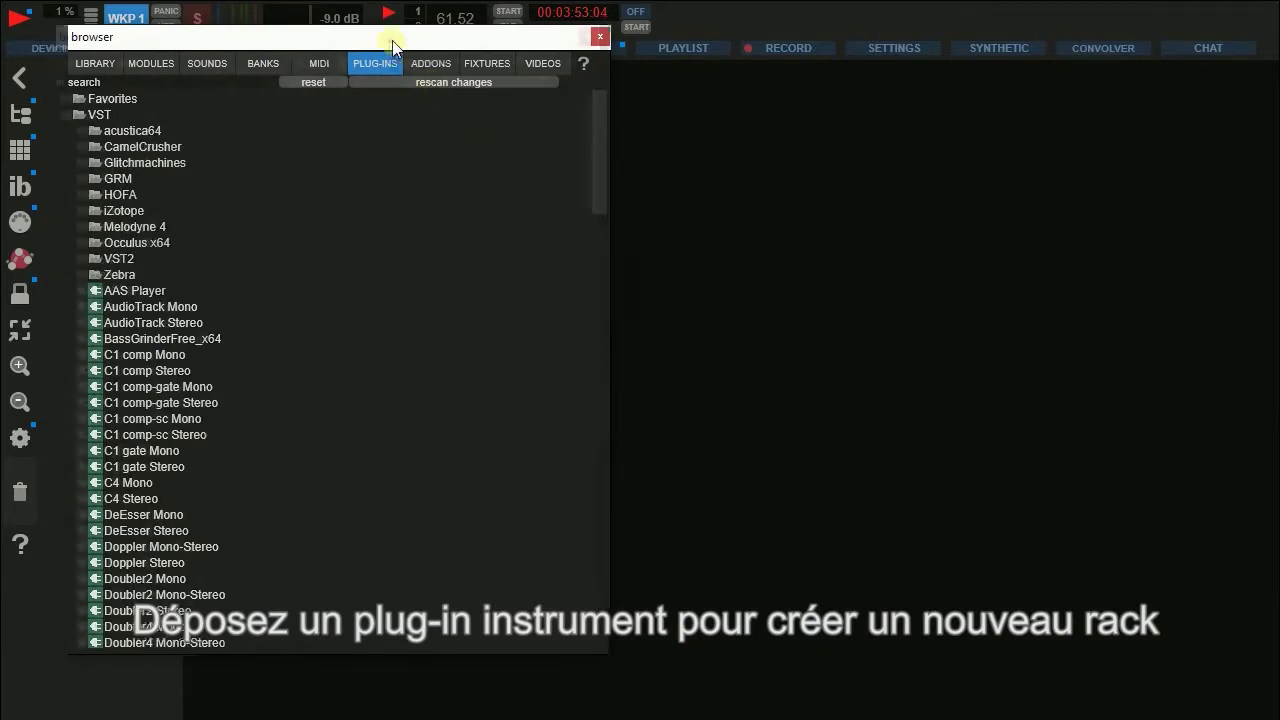
Load the AAS Player instrument plug-in from the browser into the empty workspace as a new rack, then close the browser.
left_click_drag(392, 40, 906, 100)
left_click(623, 351)
left_click_drag(623, 351, 282, 208)
left_click(310, 238)
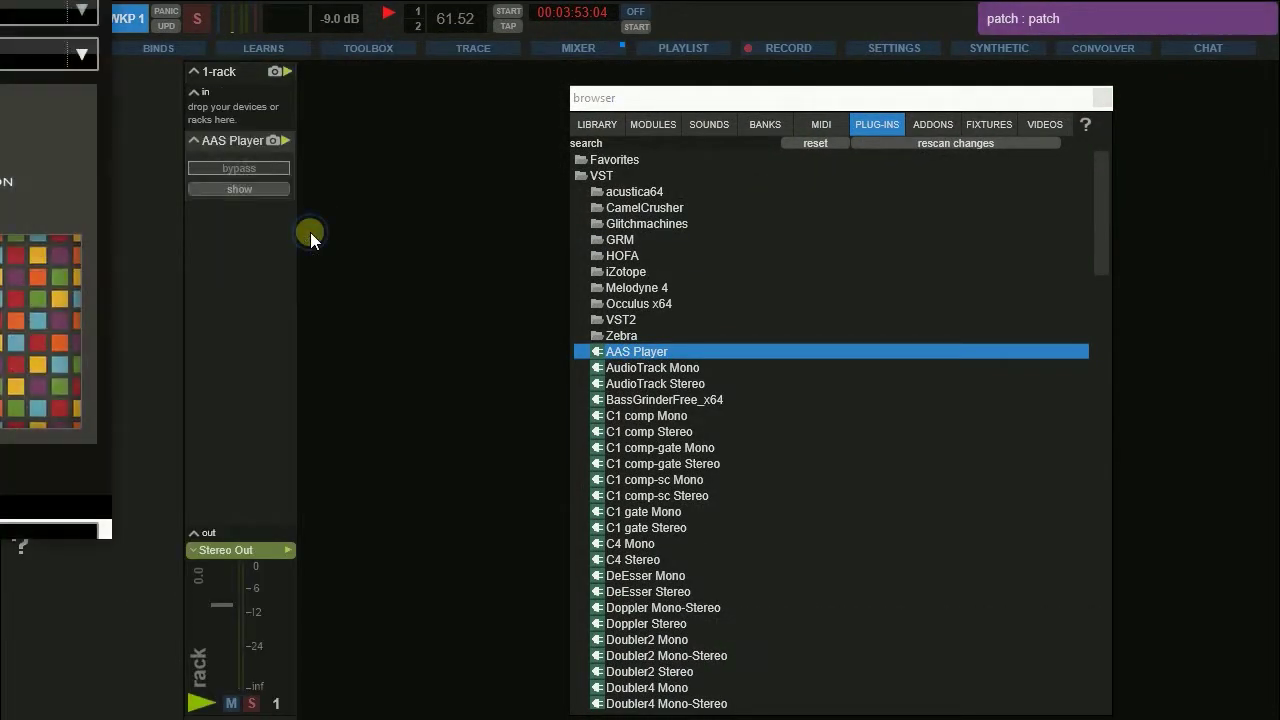
left_click(1101, 97)
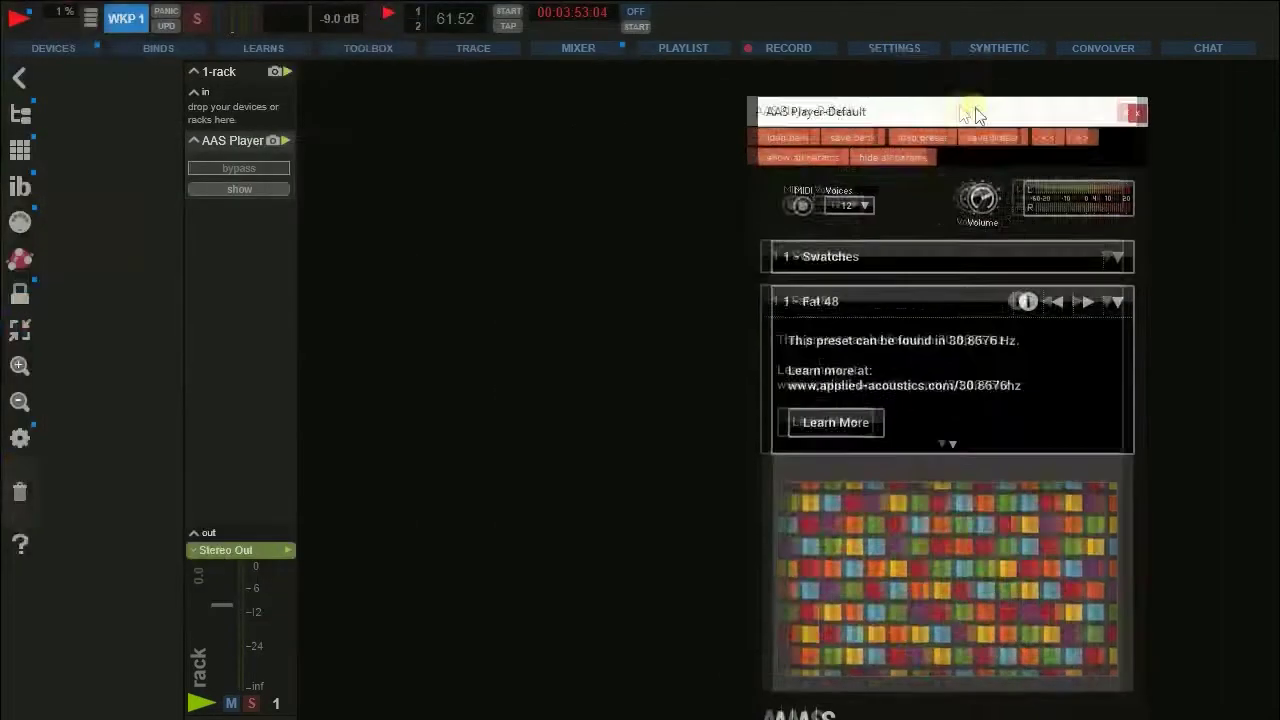
Assign the IN 828MKII MIDI device to the AAS Player rack's input and switch on the audio engine.
left_click_drag(971, 114, 1091, 27)
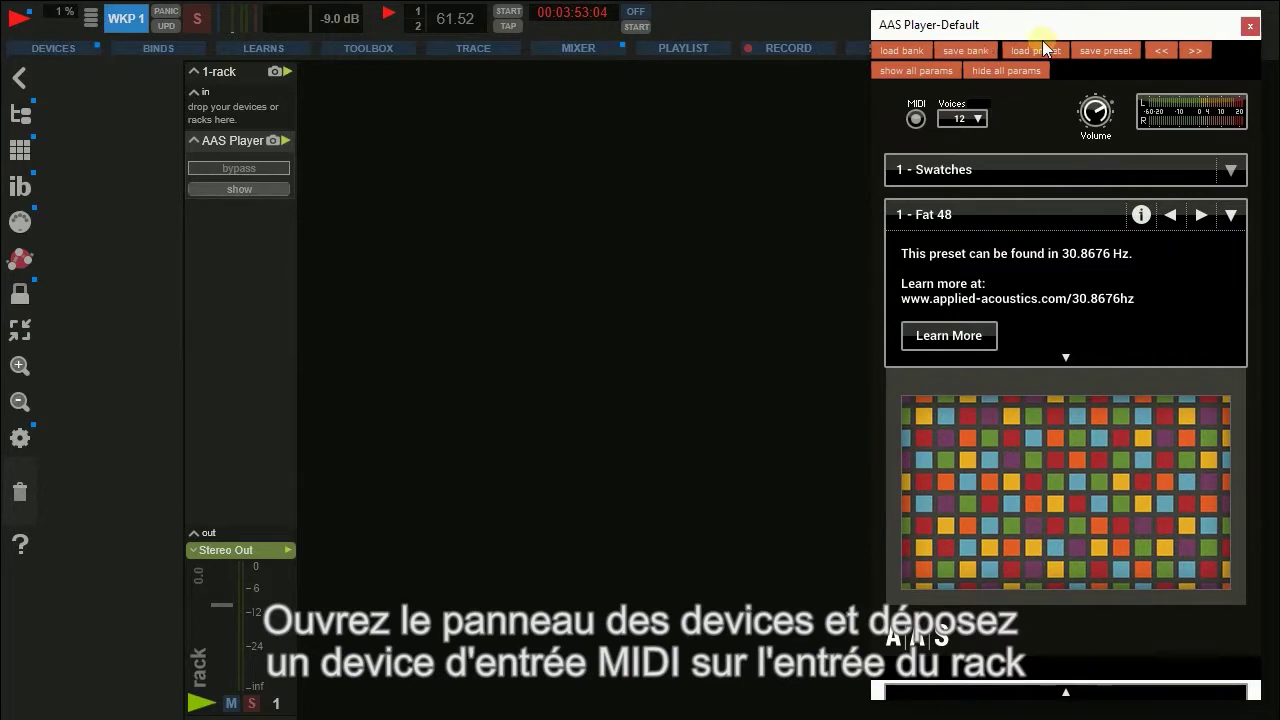
left_click(53, 48)
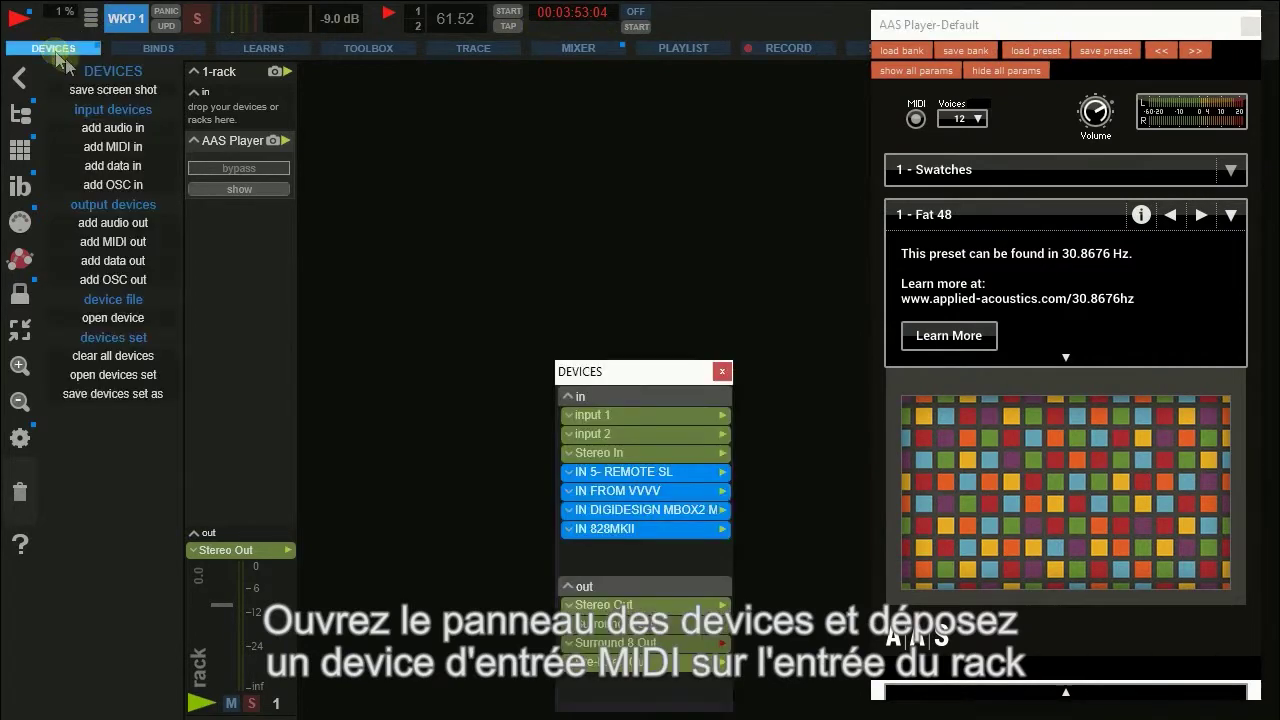
left_click_drag(653, 382, 613, 175)
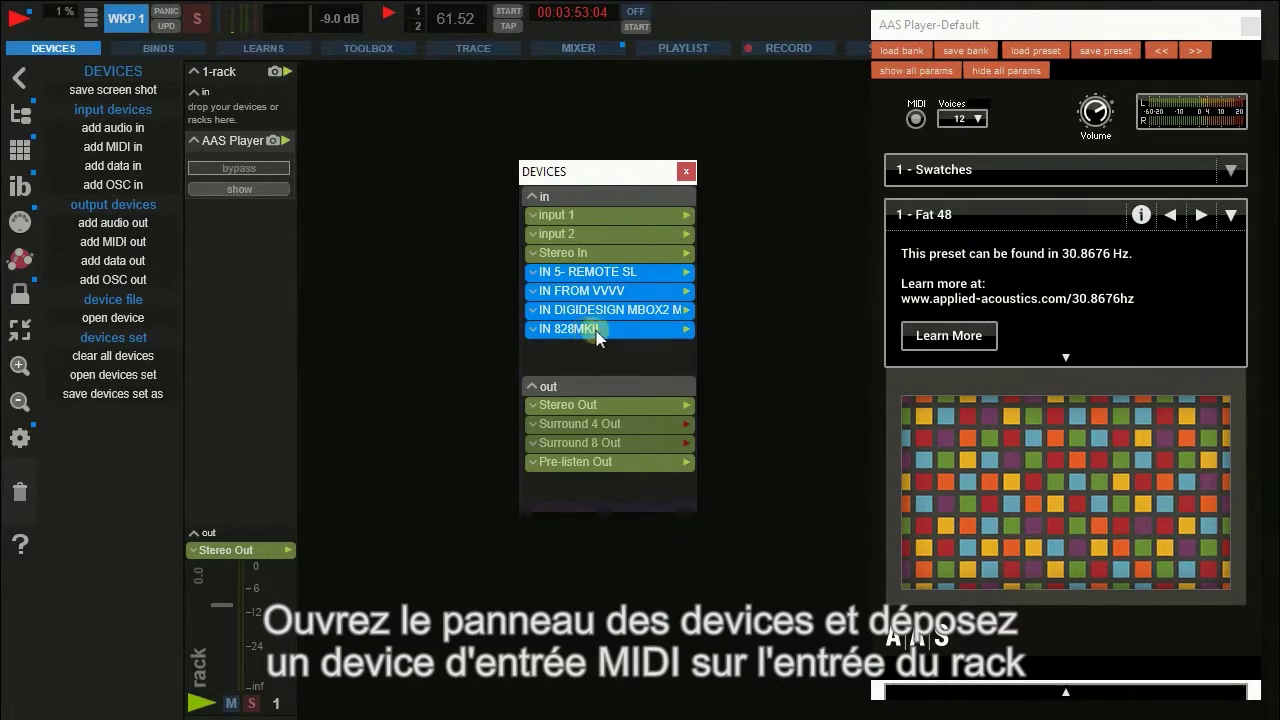
left_click_drag(596, 330, 227, 109)
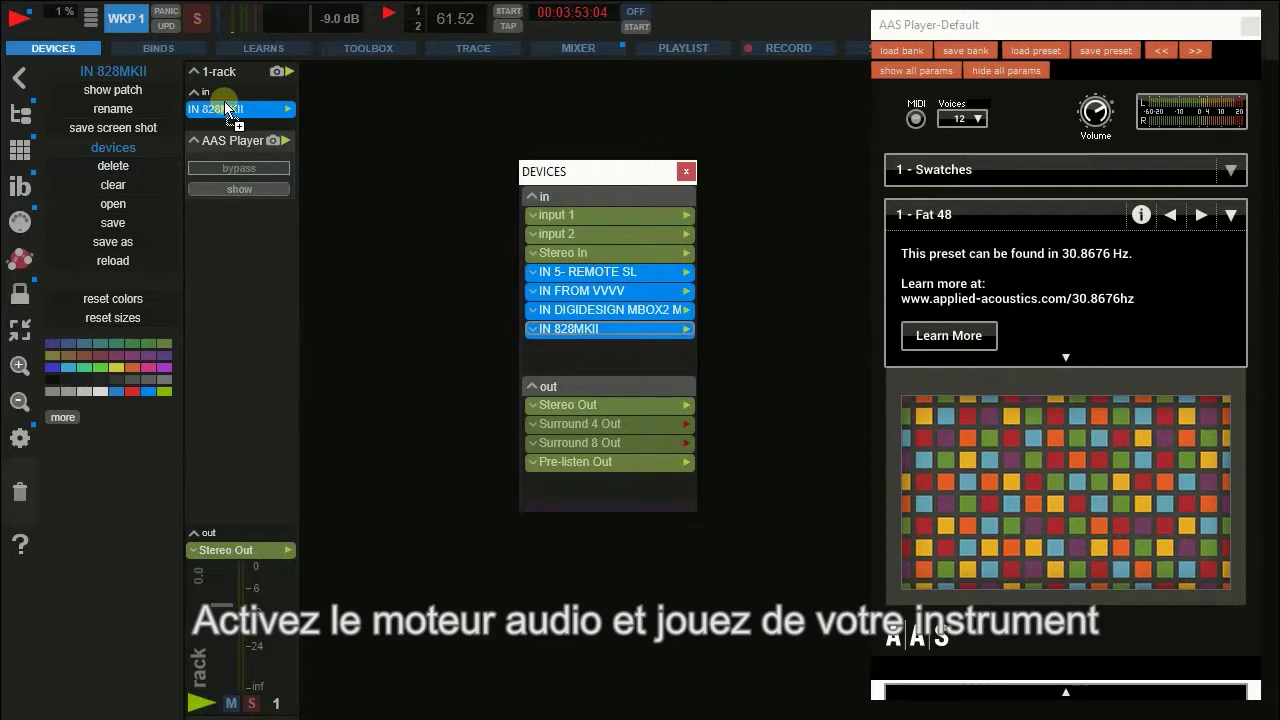
left_click(17, 22)
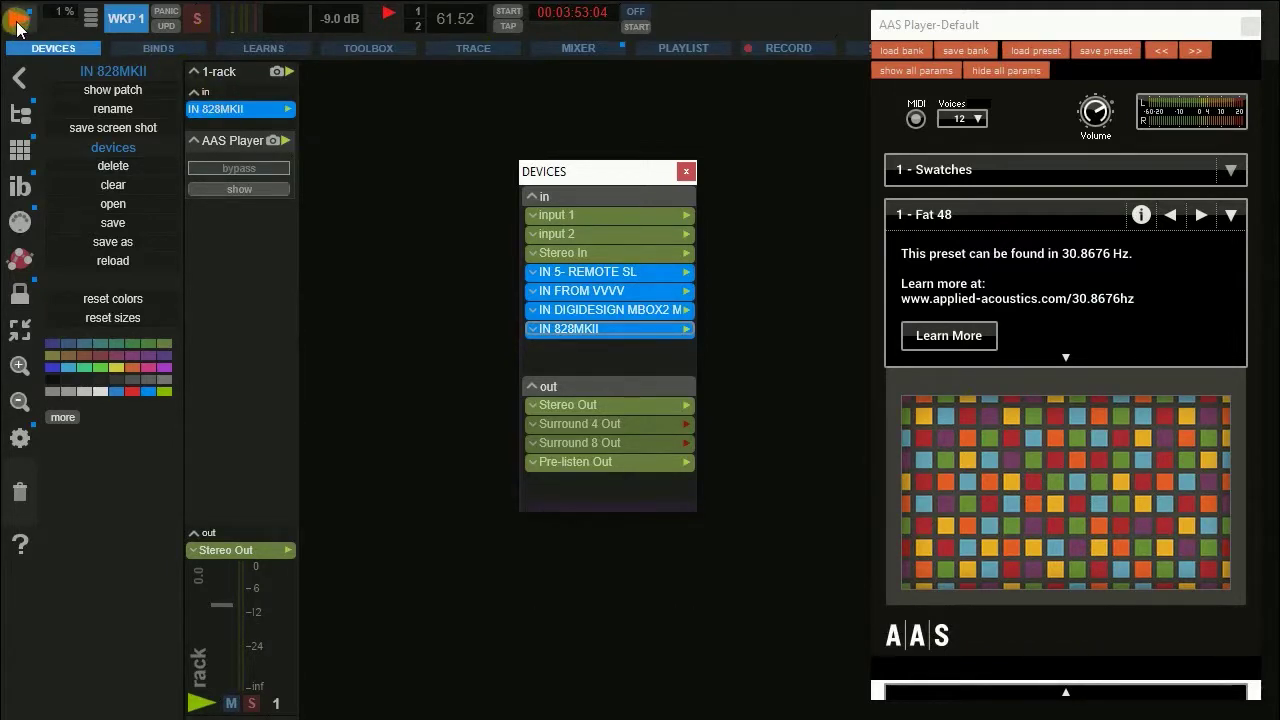